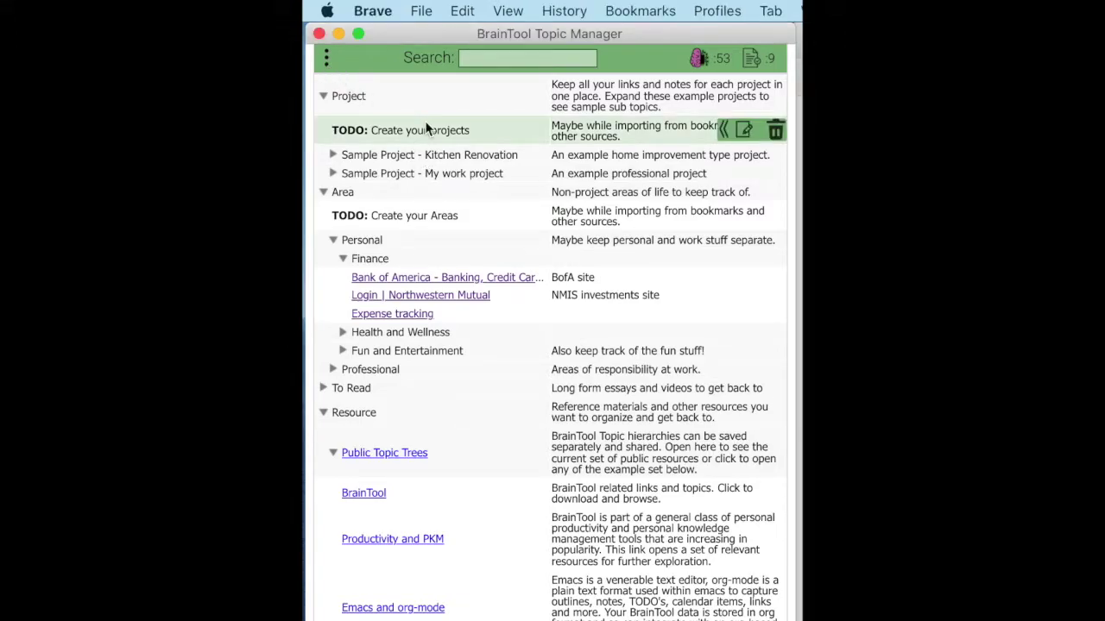
- Open BrainTool's panel showing version 0.9.8 with Import Bookmarks and Other Actions
{"action": "left_click", "coordinate": [327, 60]}
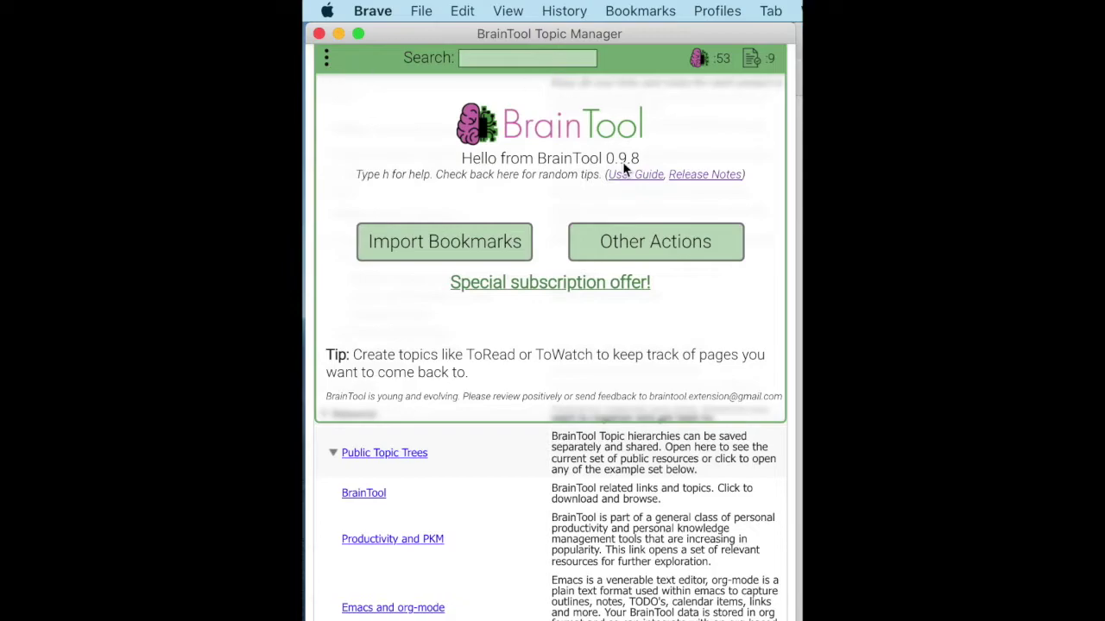
- Authorize GDrive Auto-save under Other Actions and acknowledge the Google permissions notice
{"action": "left_click", "coordinate": [685, 243]}
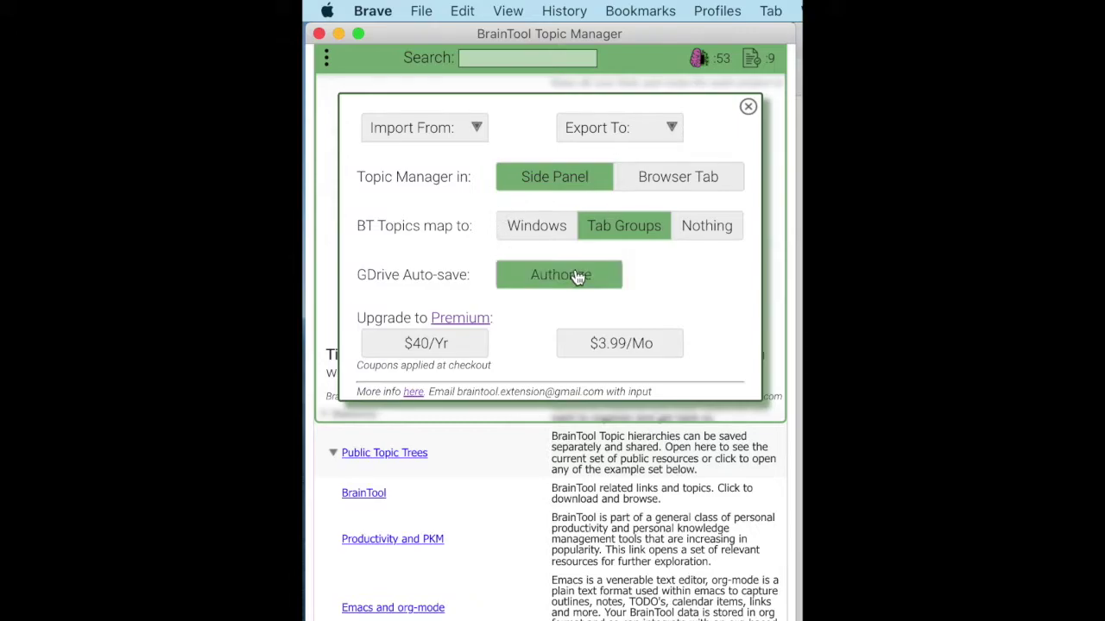
{"action": "left_click", "coordinate": [576, 276]}
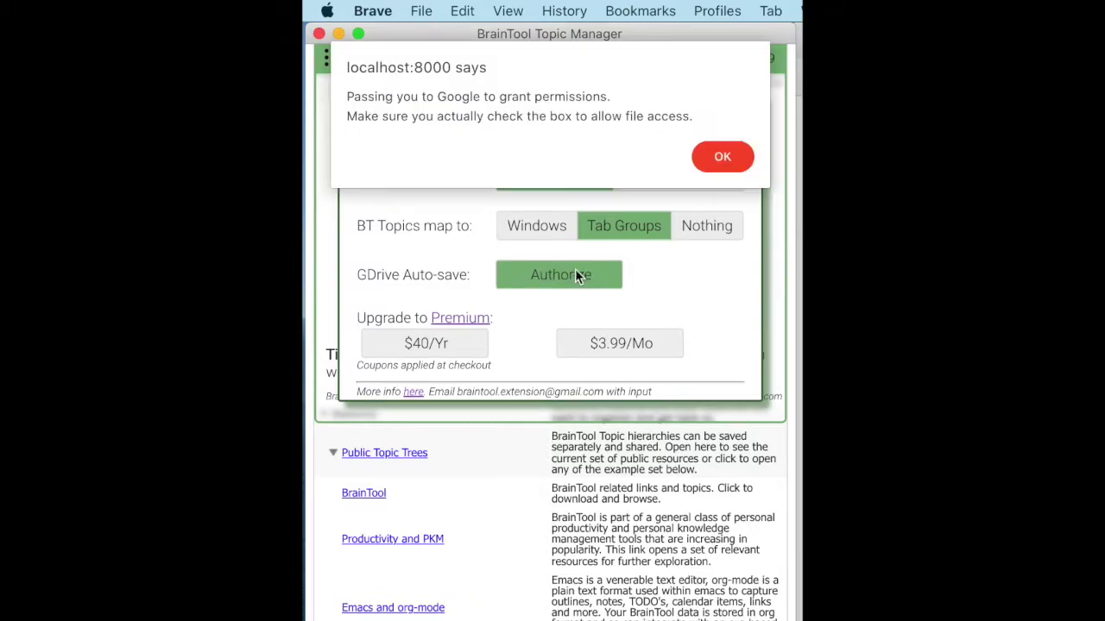
{"action": "left_click", "coordinate": [727, 156]}
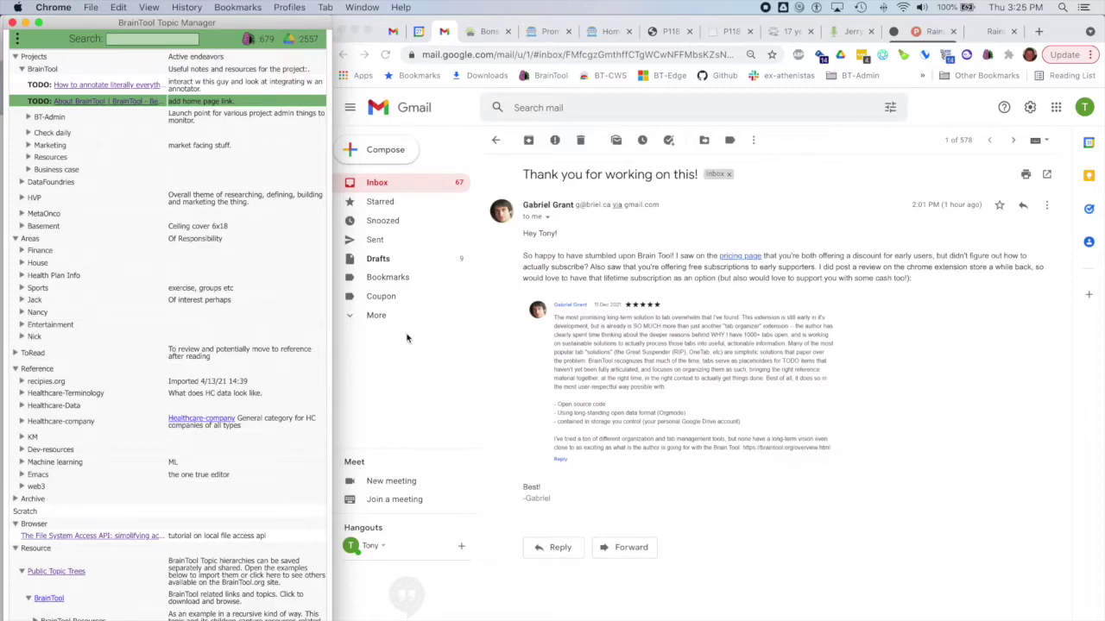
- Switch through Brave to Finder, showing BrainTool.org in the LogSeqFiles pages folder
{"action": "key", "text": "super+Tab"}
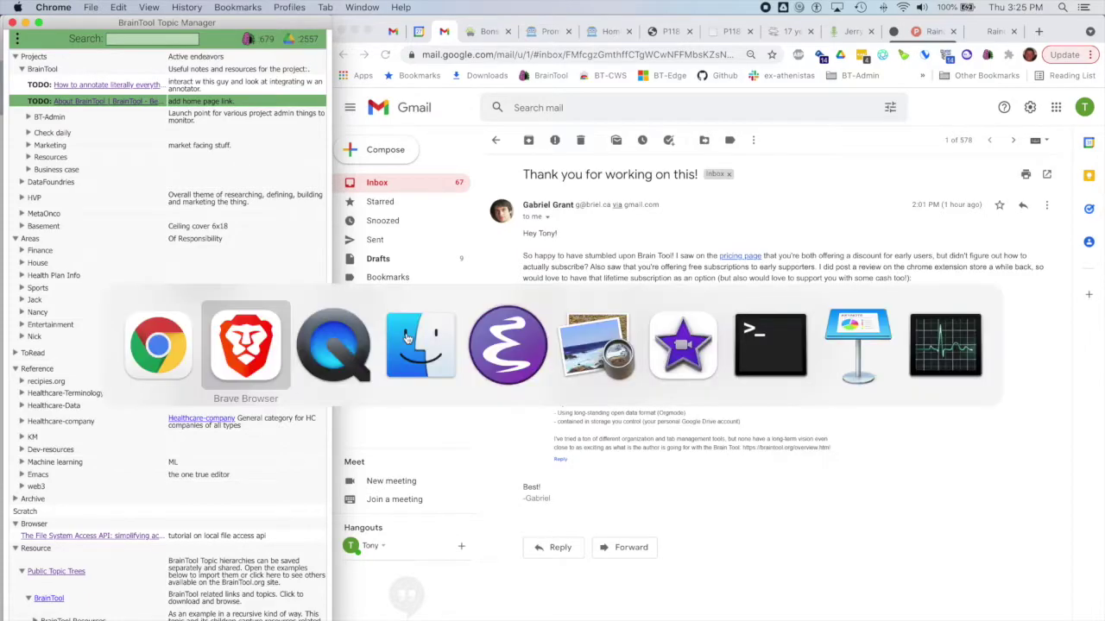
{"action": "key", "text": "super+Tab"}
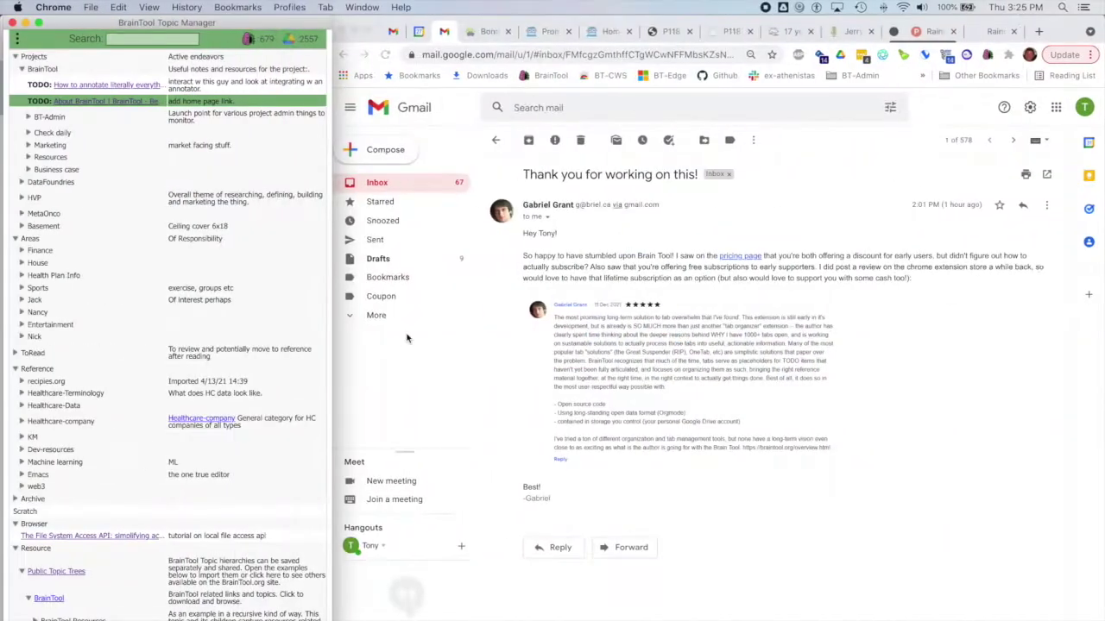
{"action": "key", "text": "super+Tab"}
{"action": "key", "text": "super+Tab"}
{"action": "key", "text": "super+Tab"}
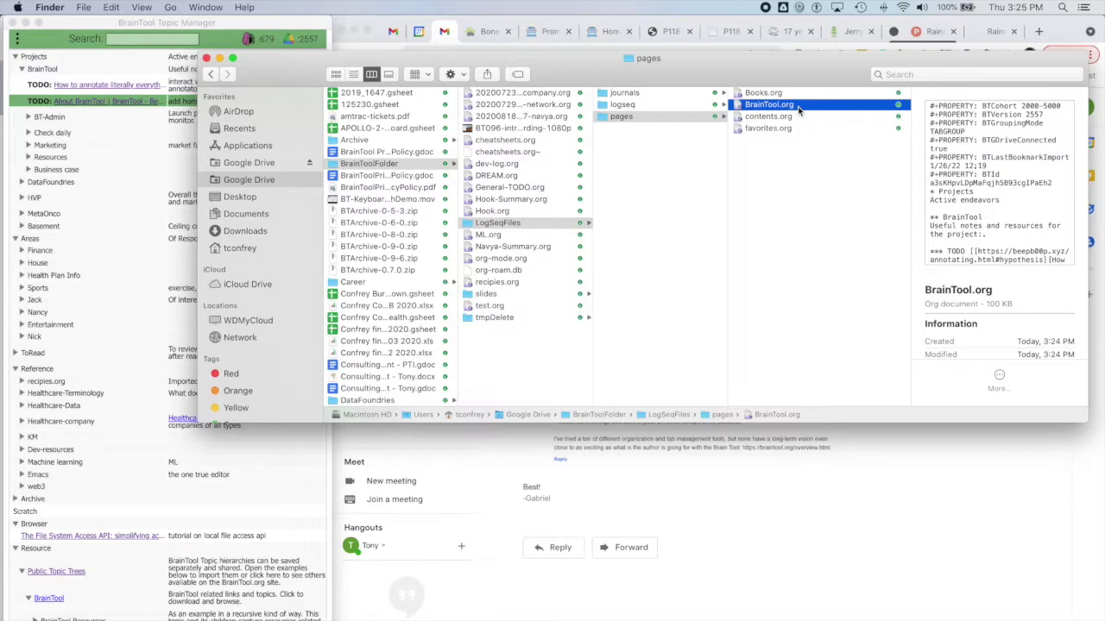
- Switch to Emacs, where BrainTool.org is open beside dev-log.org
{"action": "key", "text": "super+Tab"}
{"action": "key", "text": "super+Tab"}
{"action": "key", "text": "super+Tab"}
{"action": "key", "text": "super+Tab"}
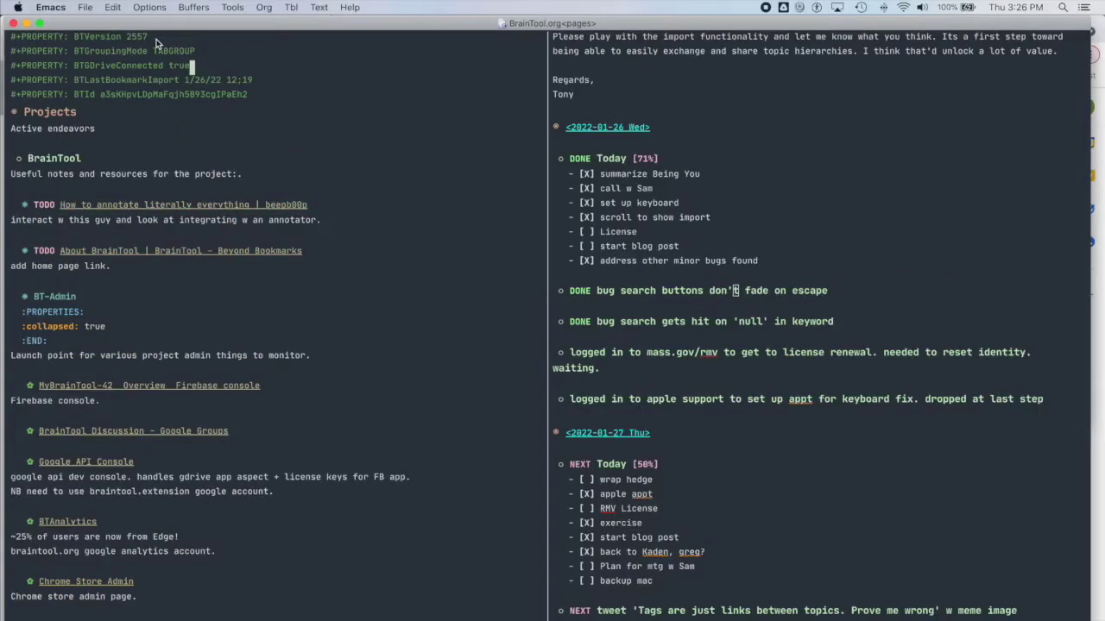
{"action": "key", "text": "super+Tab"}
{"action": "key", "text": "super+Tab"}
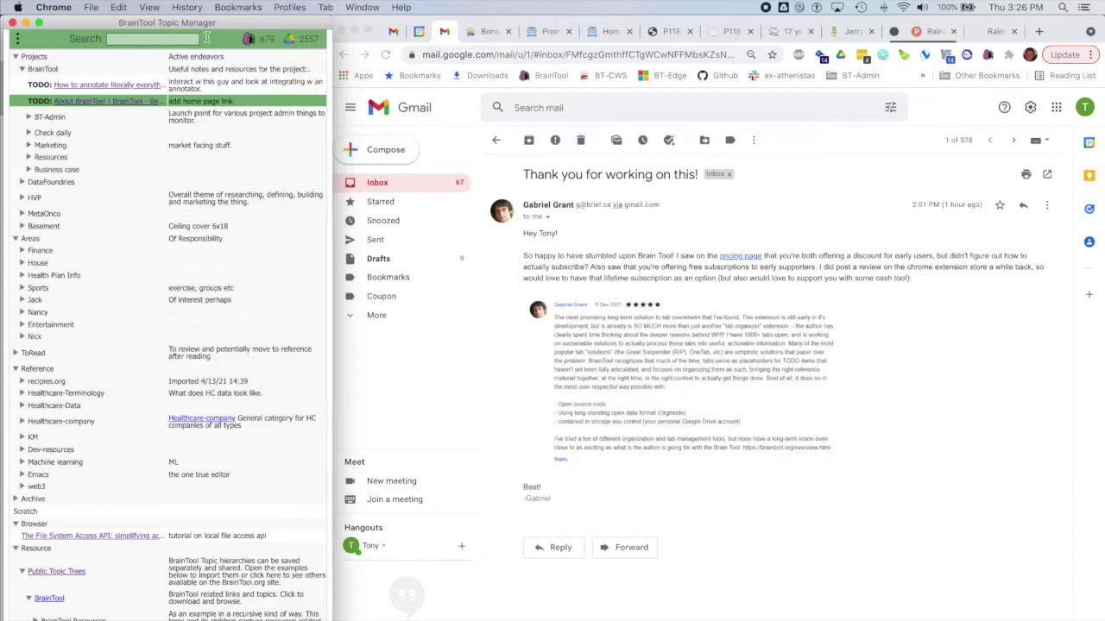
{"action": "mouse_move", "coordinate": [304, 45]}
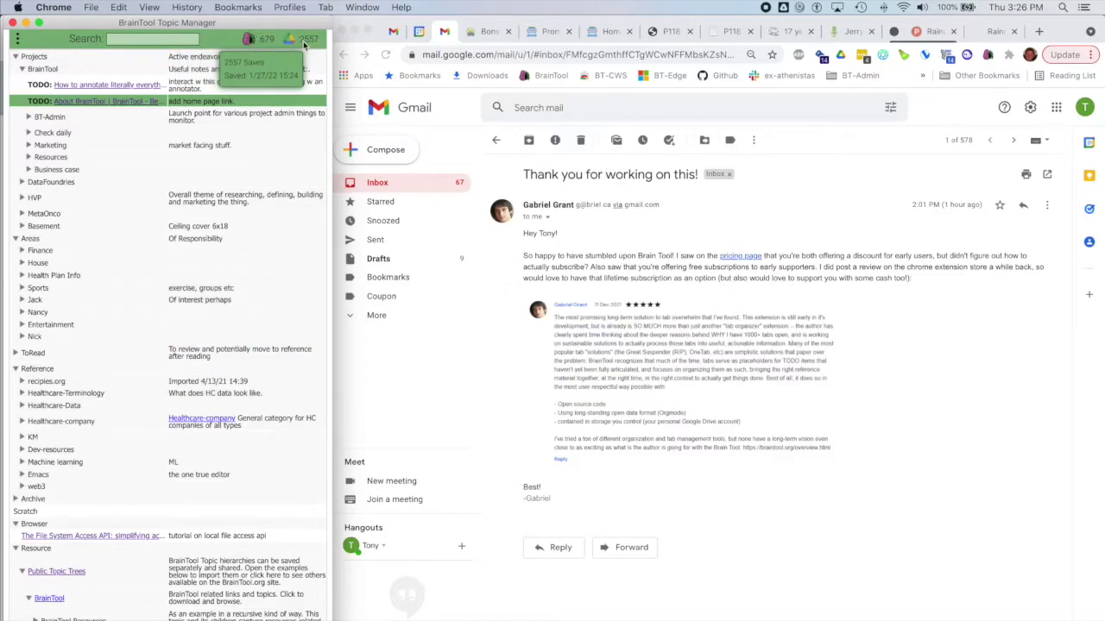
{"action": "key", "text": "super+Tab"}
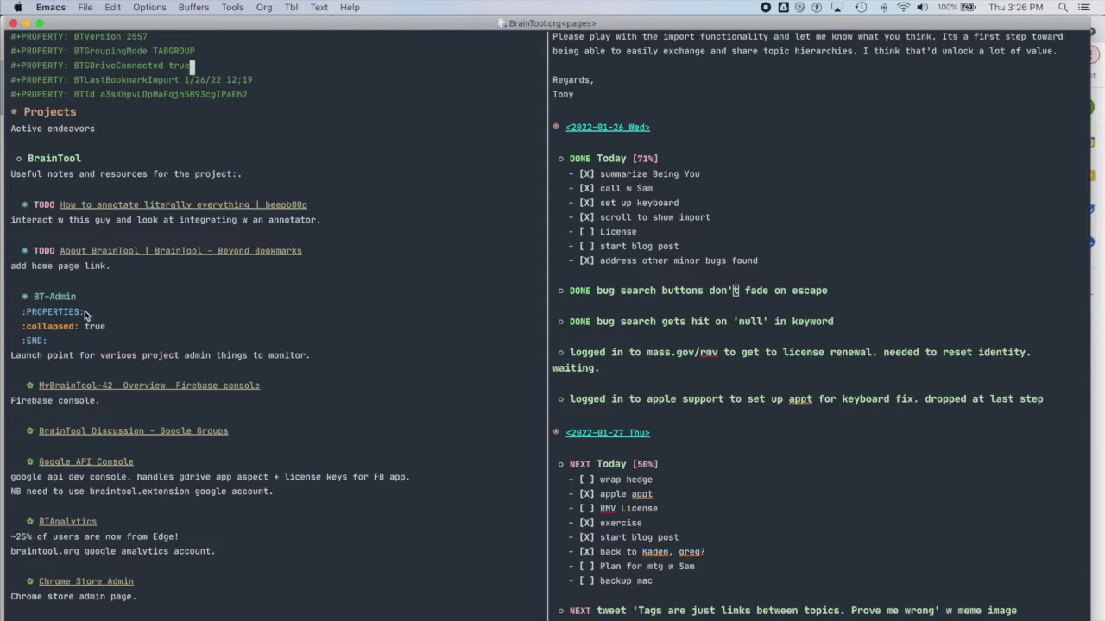
{"action": "scroll", "coordinate": [143, 506], "scroll_direction": "down", "scroll_amount": 2}
{"action": "scroll", "coordinate": [143, 507], "scroll_direction": "up", "scroll_amount": 3}
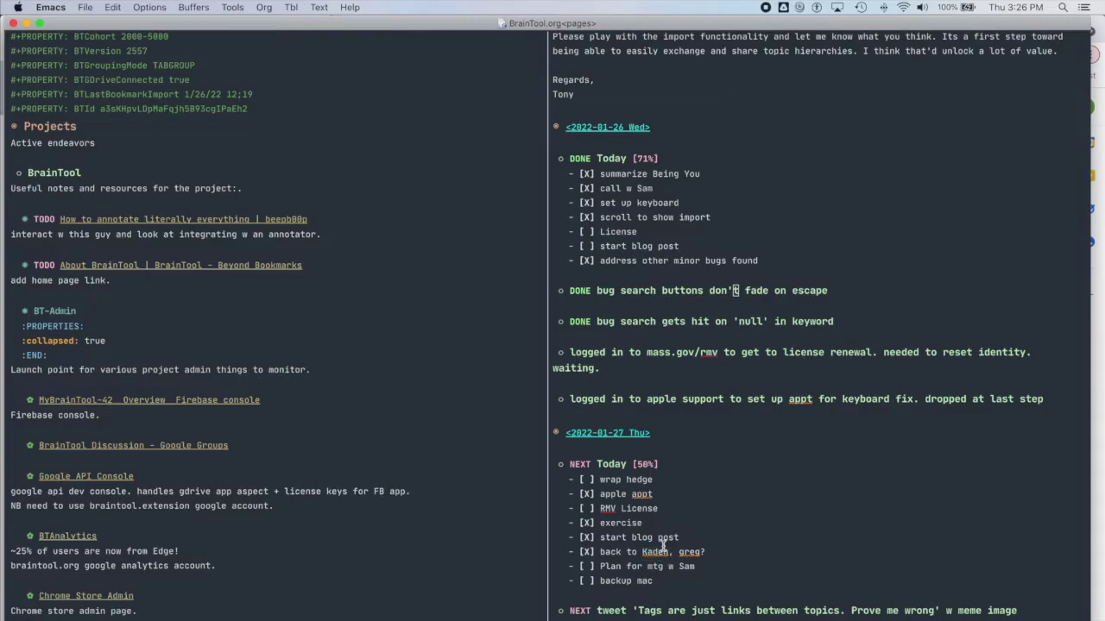
{"action": "scroll", "coordinate": [699, 590], "scroll_direction": "down", "scroll_amount": 1}
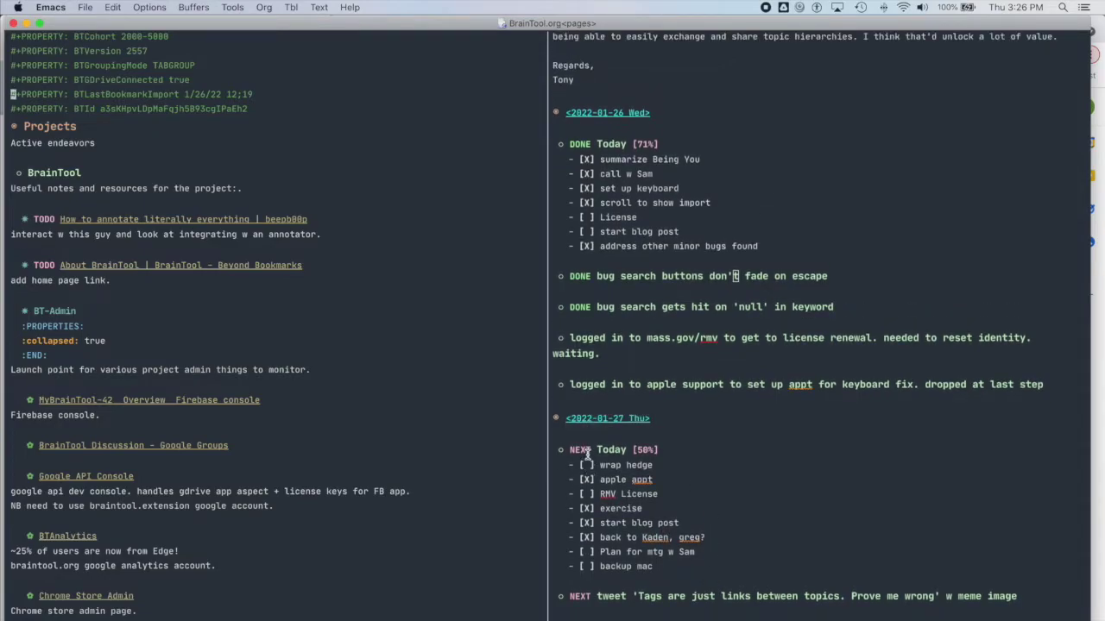
{"action": "scroll", "coordinate": [653, 550], "scroll_direction": "down", "scroll_amount": 2}
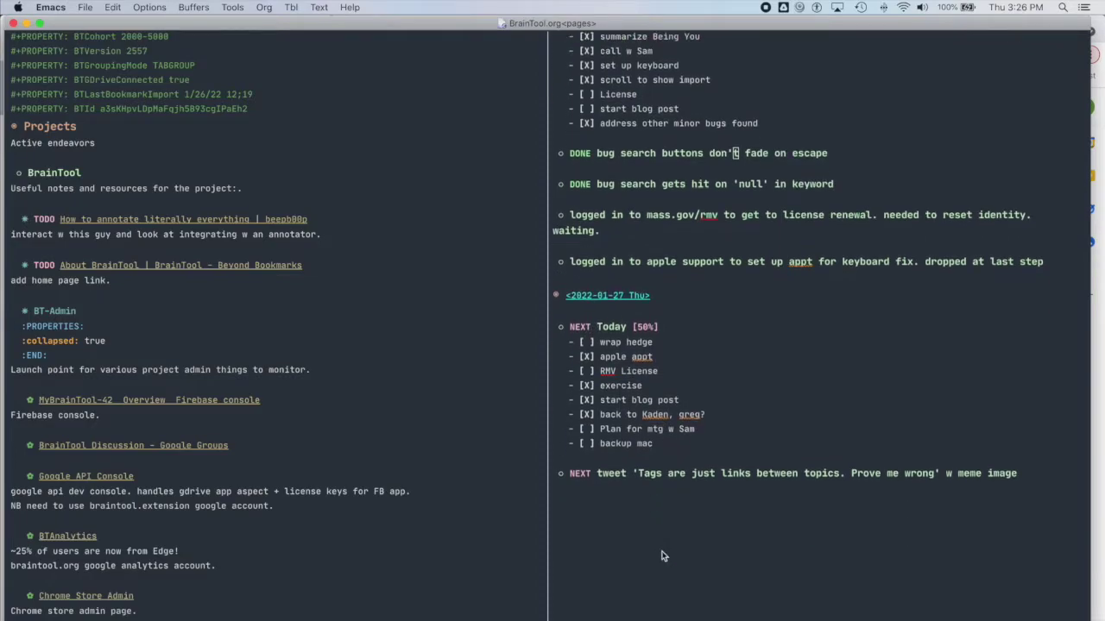
{"action": "scroll", "coordinate": [699, 304], "scroll_direction": "up", "scroll_amount": 10}
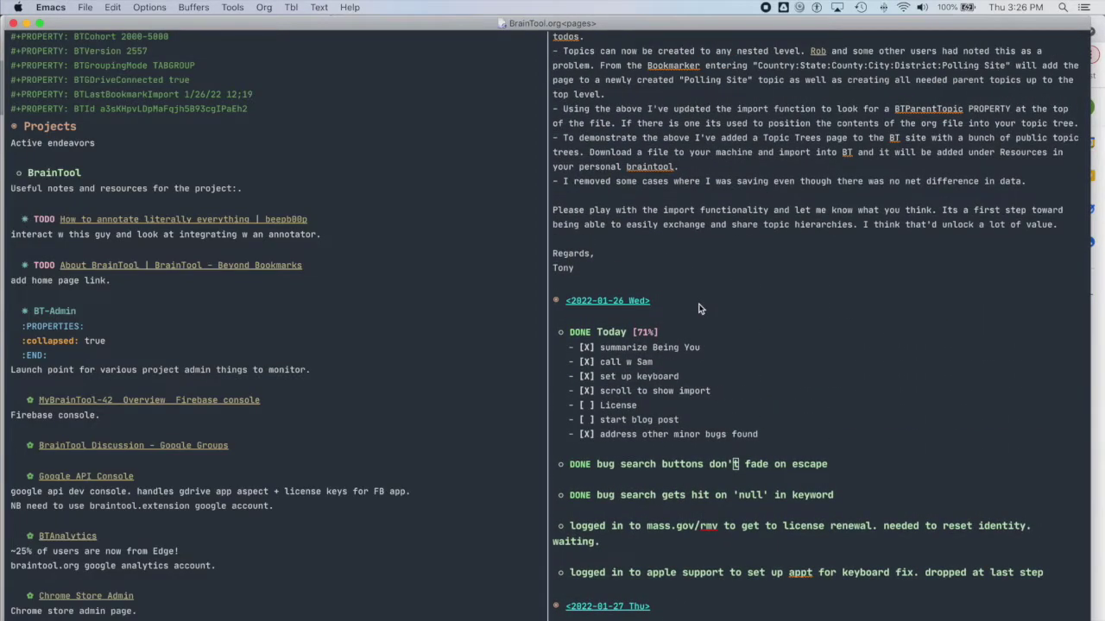
{"action": "scroll", "coordinate": [699, 304], "scroll_direction": "up", "scroll_amount": 20}
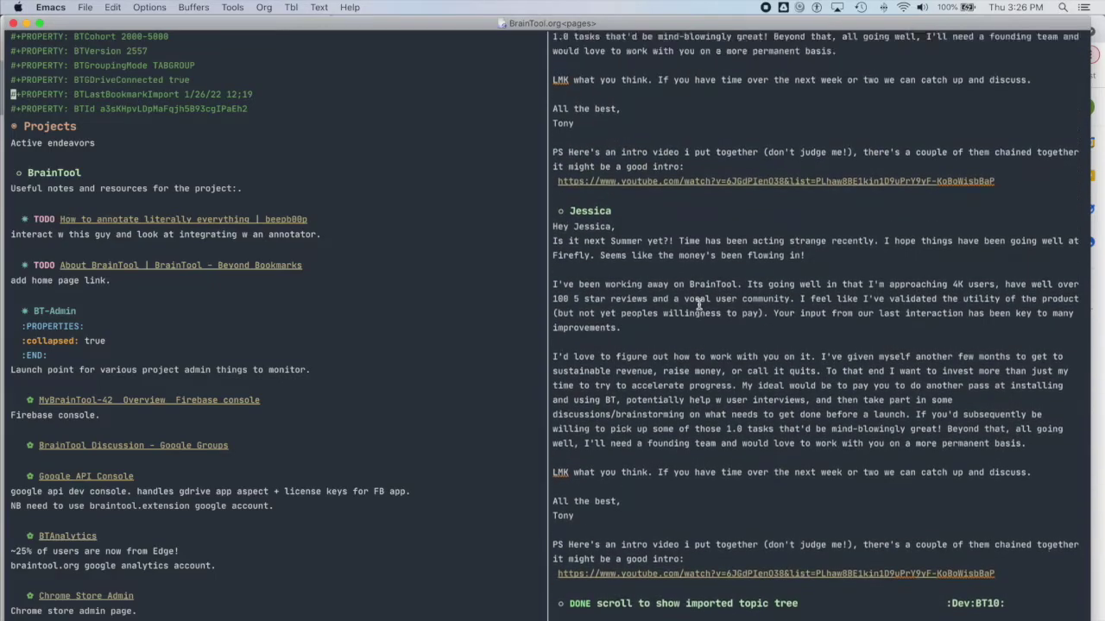
{"action": "scroll", "coordinate": [699, 309], "scroll_direction": "up", "scroll_amount": 20}
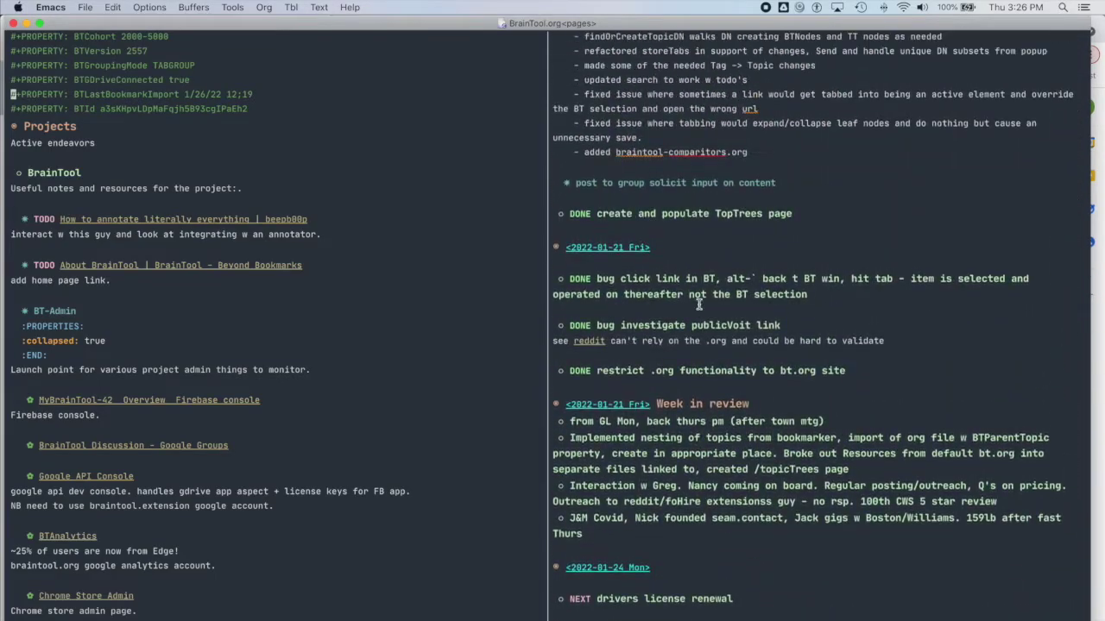
{"action": "scroll", "coordinate": [699, 304], "scroll_direction": "down", "scroll_amount": 20}
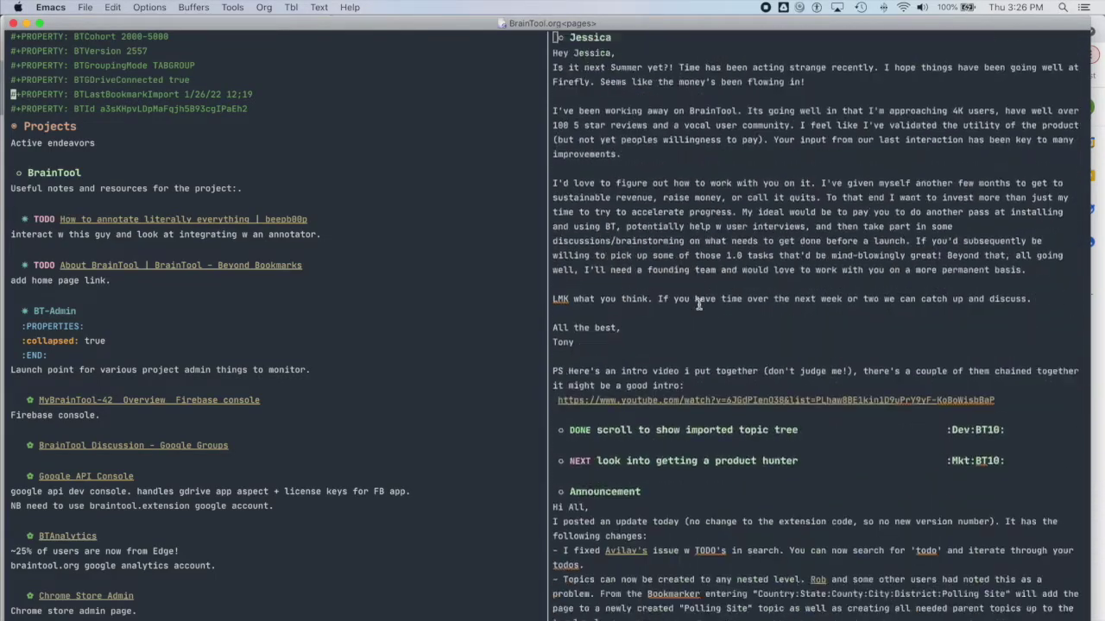
{"action": "scroll", "coordinate": [699, 309], "scroll_direction": "down", "scroll_amount": 15}
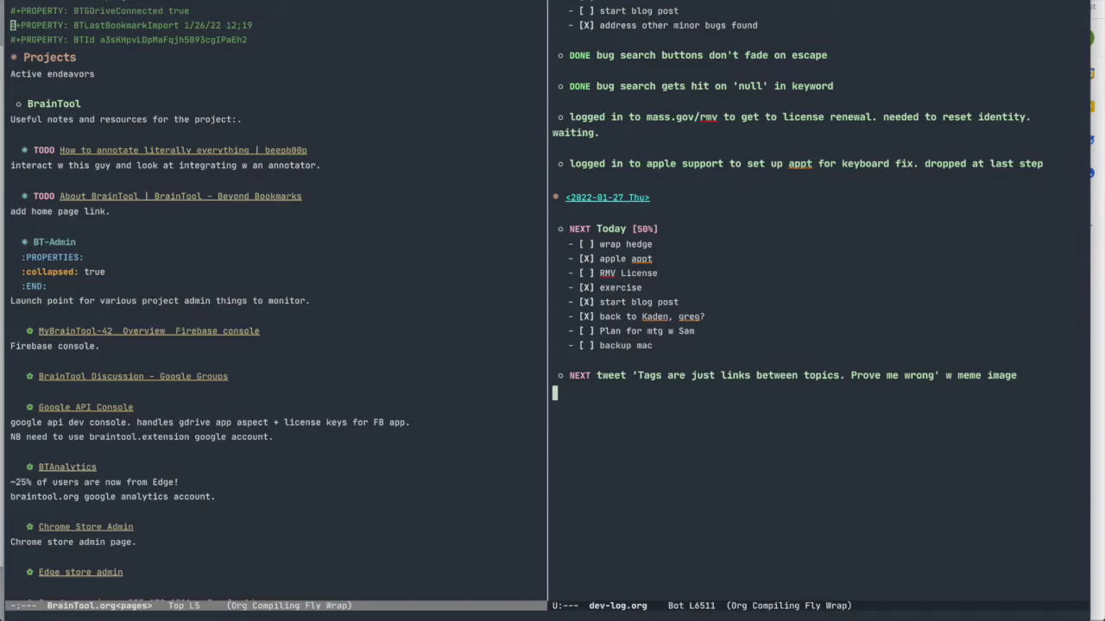
- Run an Org agenda tags search (C-c a, T) for TODO|NEXT items
{"action": "key", "text": "ctrl+c"}
{"action": "key", "text": "a"}
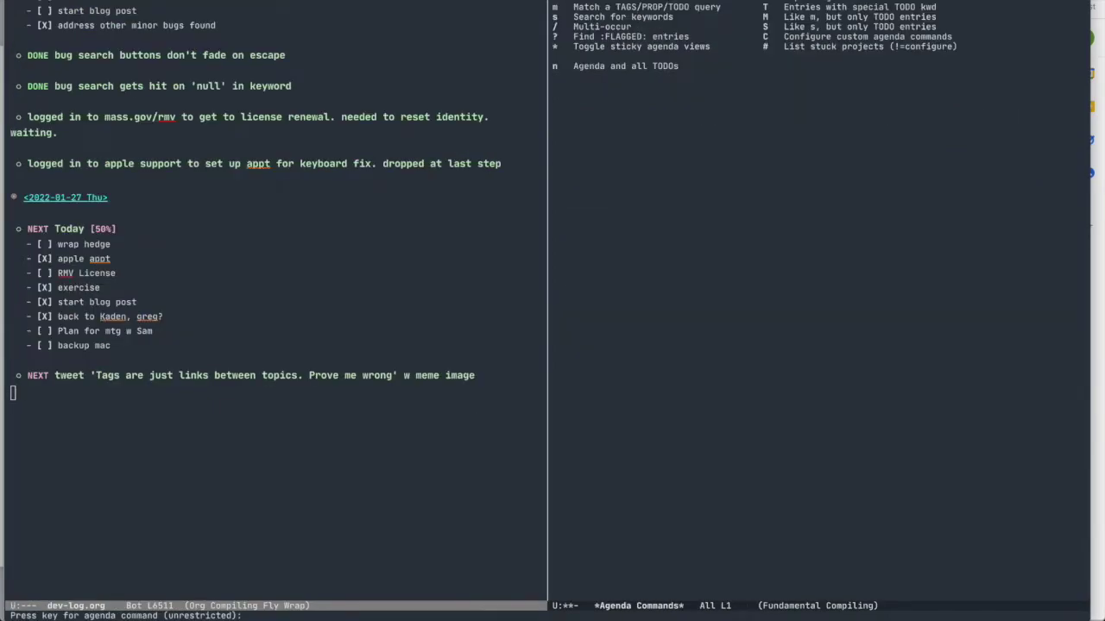
{"action": "type", "text": "TTODO"}
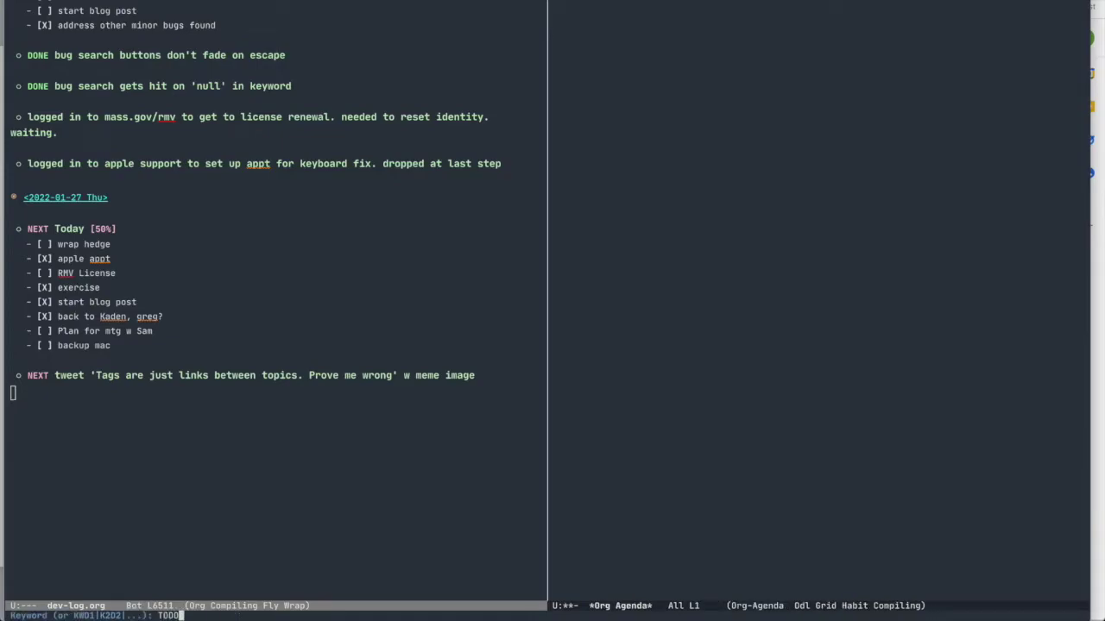
{"action": "type", "text": "|NEXT"}
{"action": "key", "text": "Return"}
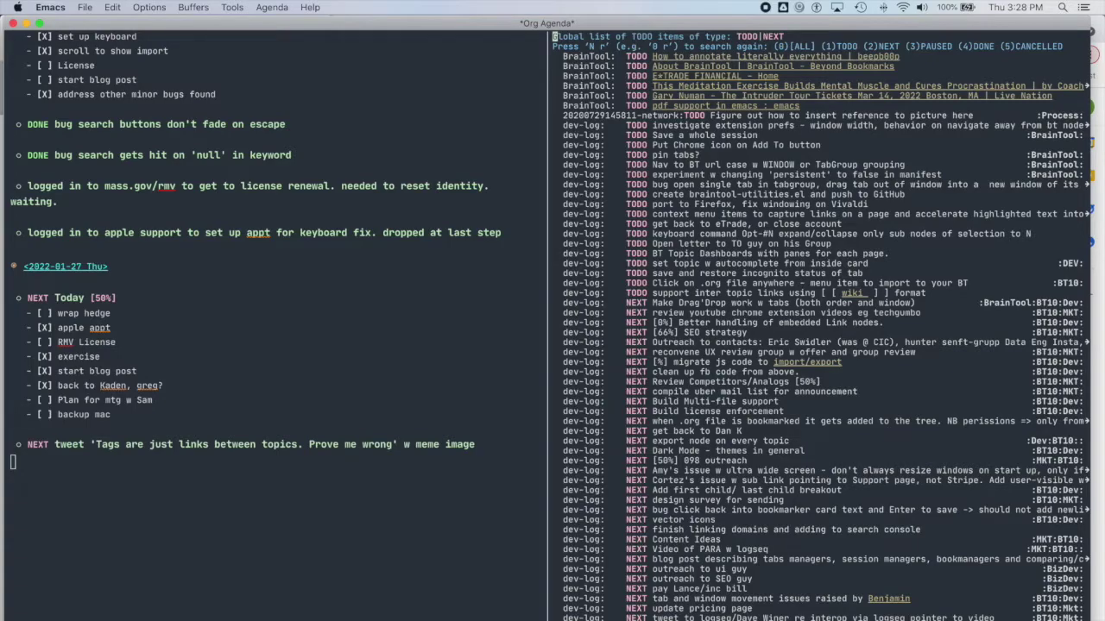
- Step through agenda entries in follow mode: About BrainTool, E*TRADE FINANCIAL, meditation article
{"action": "key", "text": "Down"}
{"action": "key", "text": "Down"}
{"action": "key", "text": "space"}
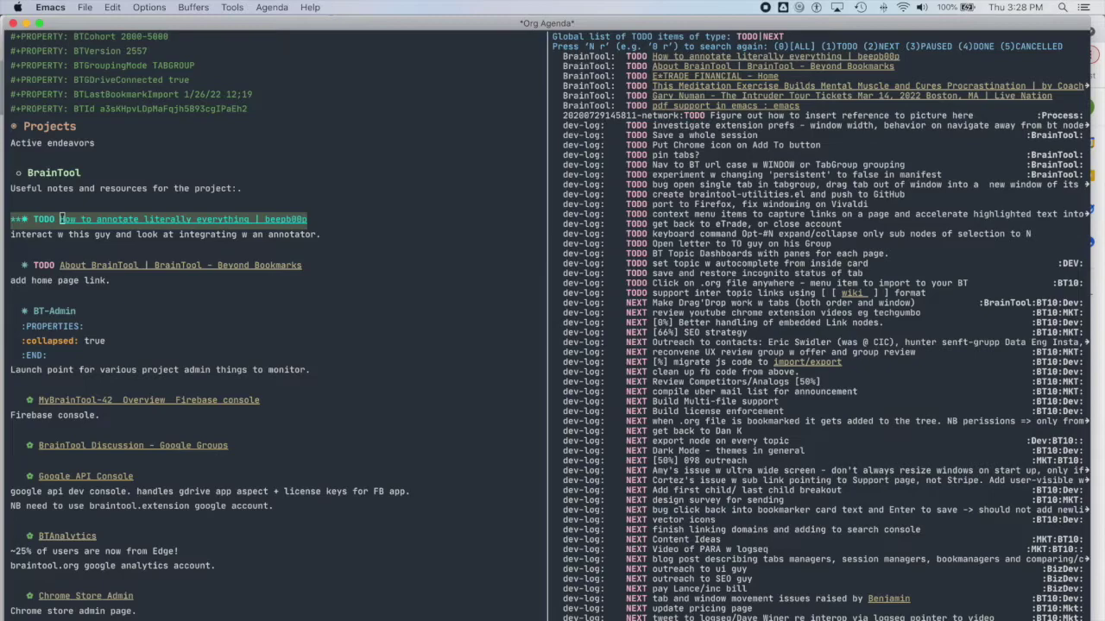
{"action": "key", "text": "Down"}
{"action": "key", "text": "space"}
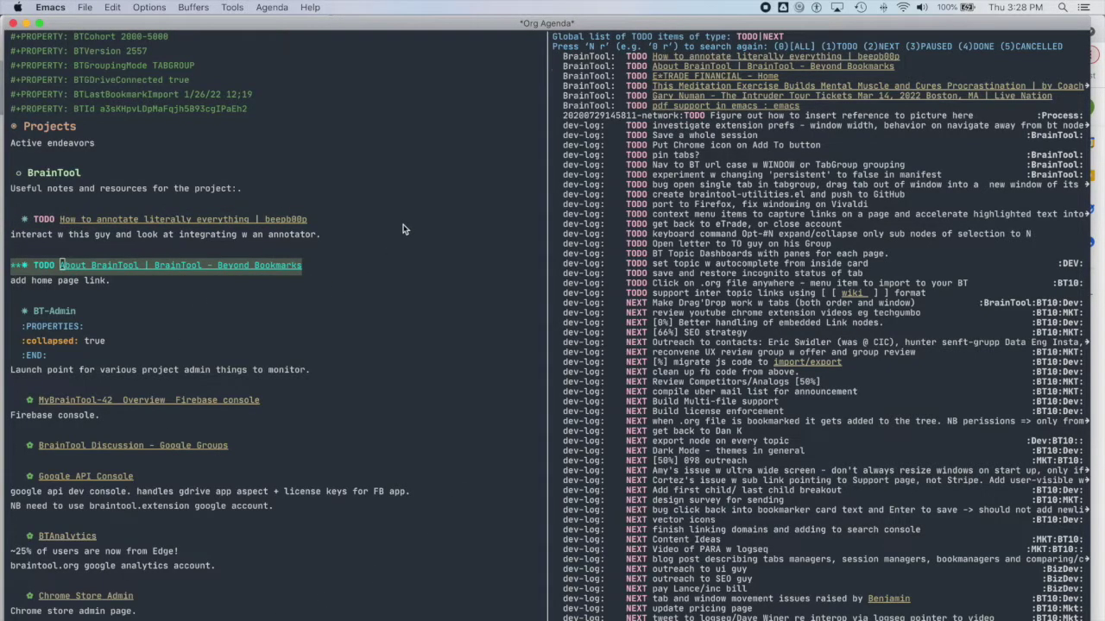
{"action": "key", "text": "Down"}
{"action": "key", "text": "space"}
{"action": "key", "text": "Down"}
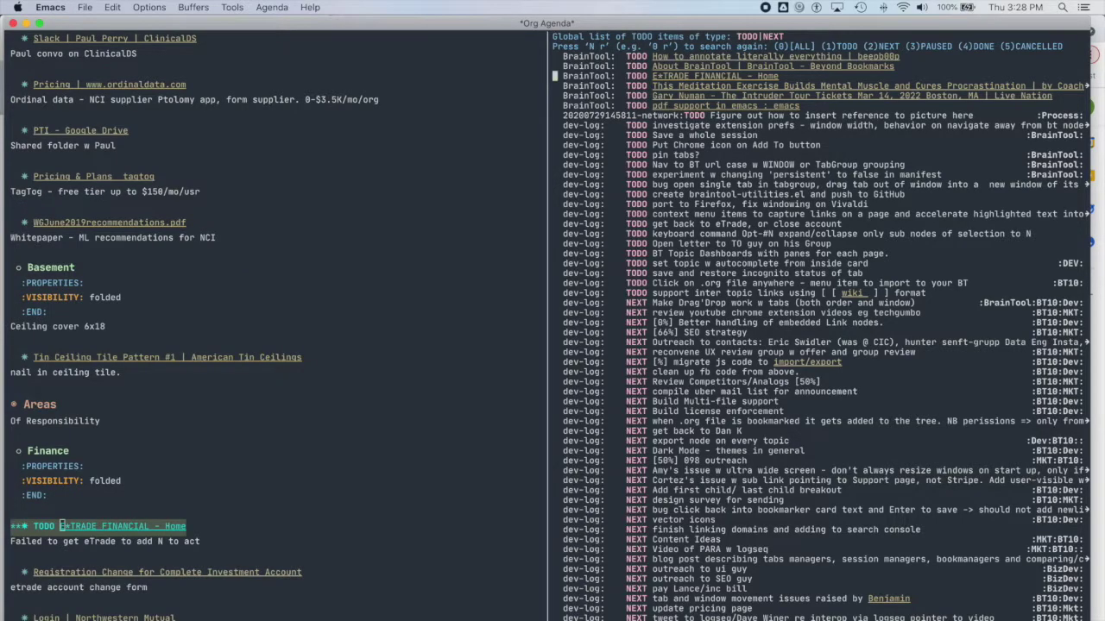
{"action": "key", "text": "space"}
- Move back up to the About BrainTool entry and start changing its TODO state
{"action": "key", "text": "Up"}
{"action": "key", "text": "space"}
{"action": "key", "text": "Up"}
{"action": "key", "text": "space"}
{"action": "key", "text": "Down"}
{"action": "key", "text": "Down"}
{"action": "key", "text": "Down"}
{"action": "key", "text": "Down"}
{"action": "key", "text": "Down"}
{"action": "key", "text": "Down"}
{"action": "key", "text": "Down"}
{"action": "key", "text": "Down"}
{"action": "key", "text": "Down"}
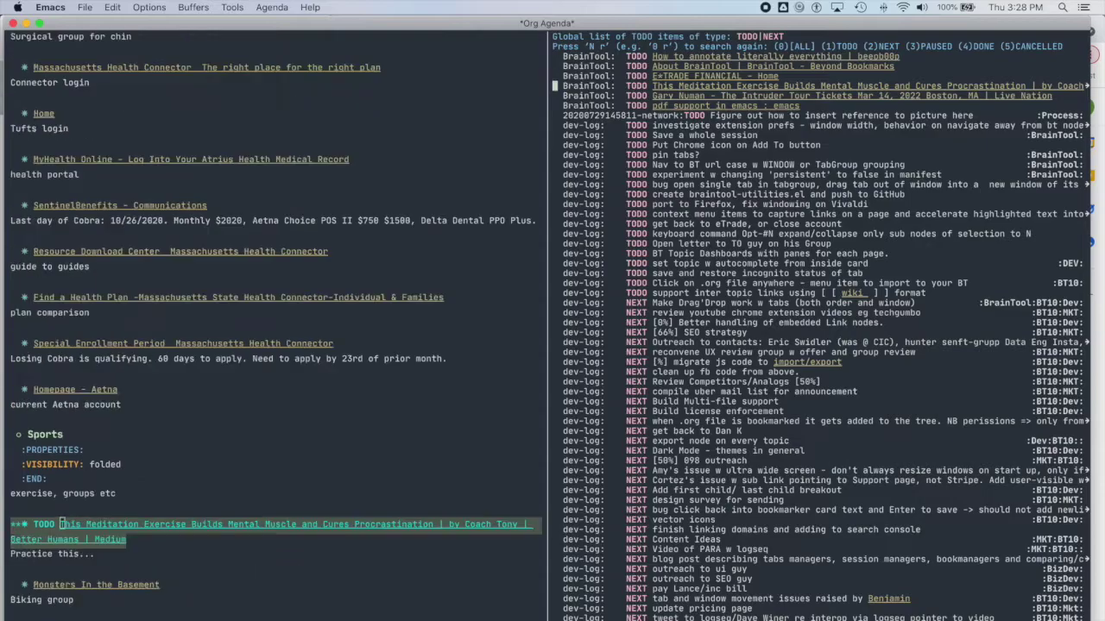
{"action": "key", "text": "Up"}
{"action": "key", "text": "Up"}
{"action": "key", "text": "Up"}
{"action": "key", "text": "Up"}
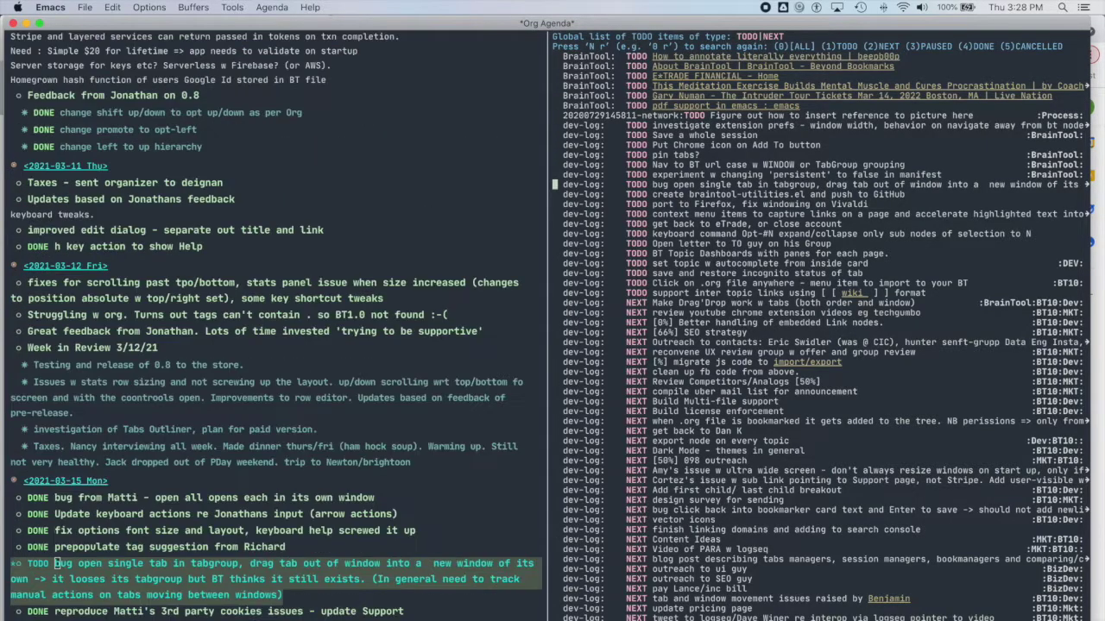
{"action": "key", "text": "Up"}
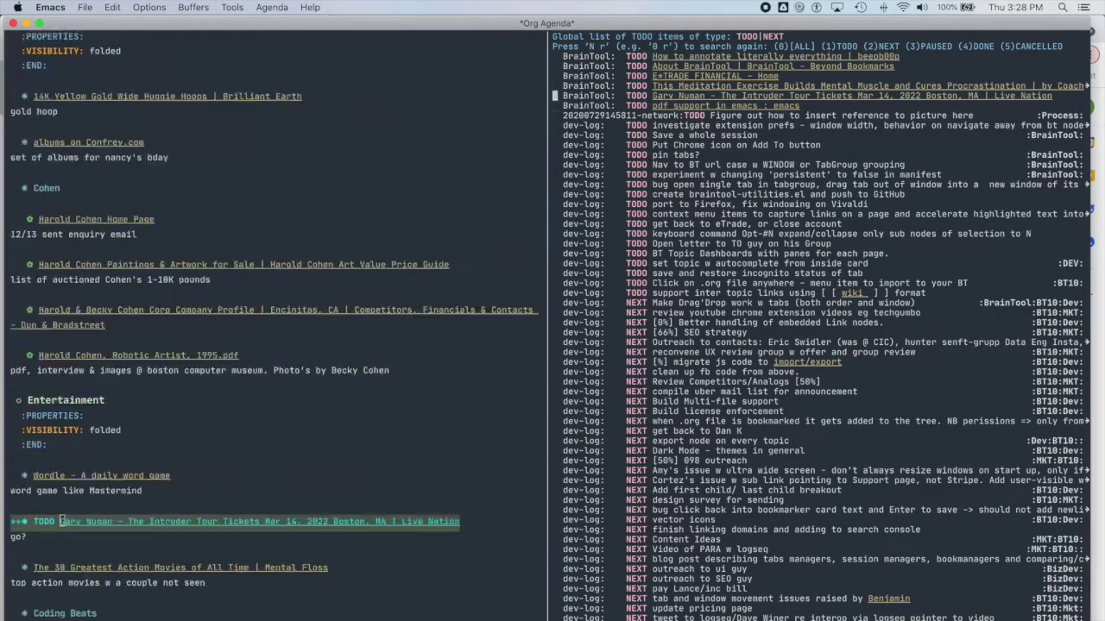
{"action": "key", "text": "r"}
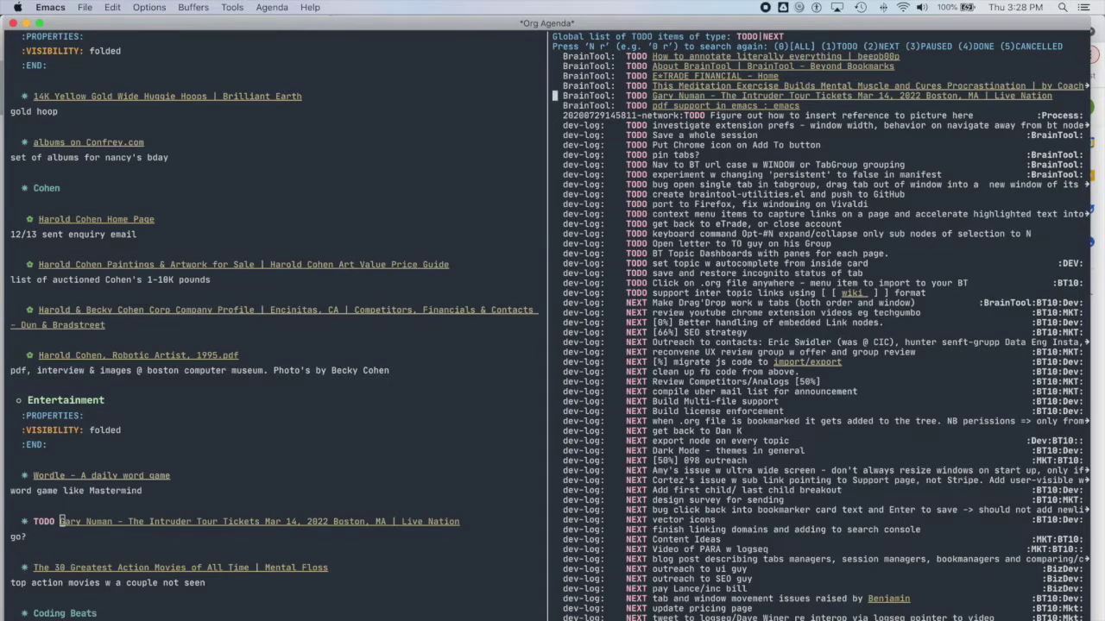
{"action": "key", "text": "Up"}
{"action": "key", "text": "Up"}
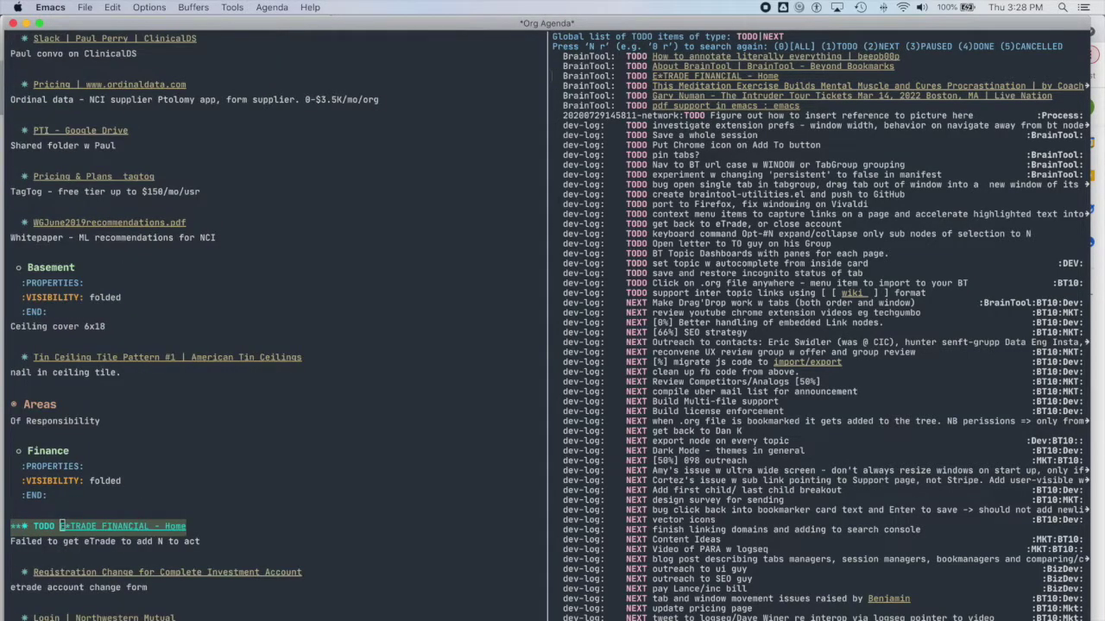
{"action": "key", "text": "Up"}
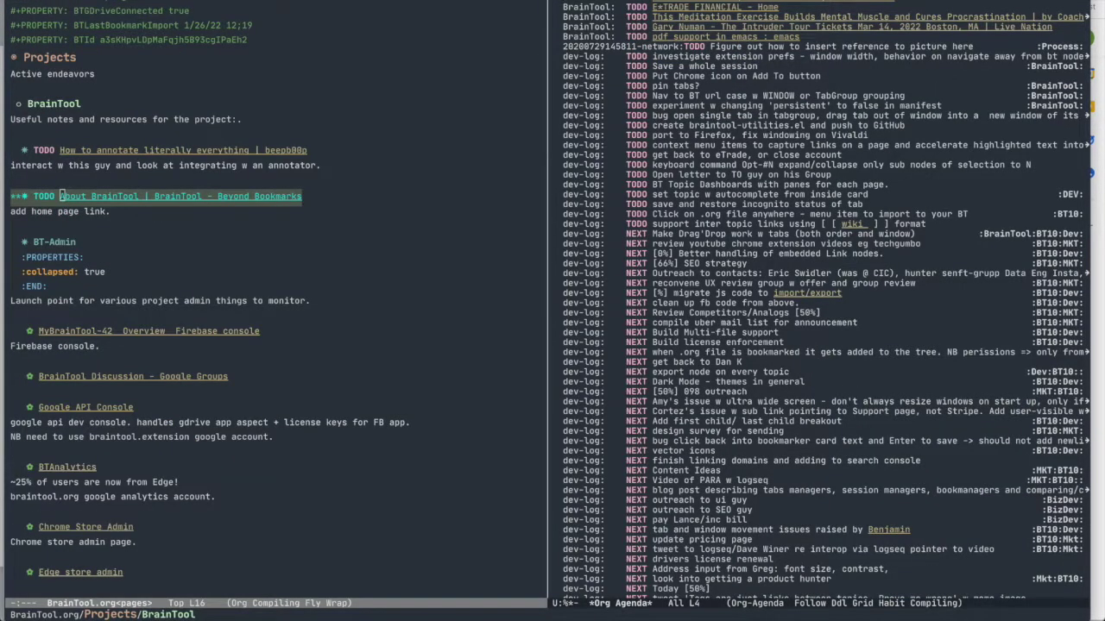
{"action": "key", "text": "t"}
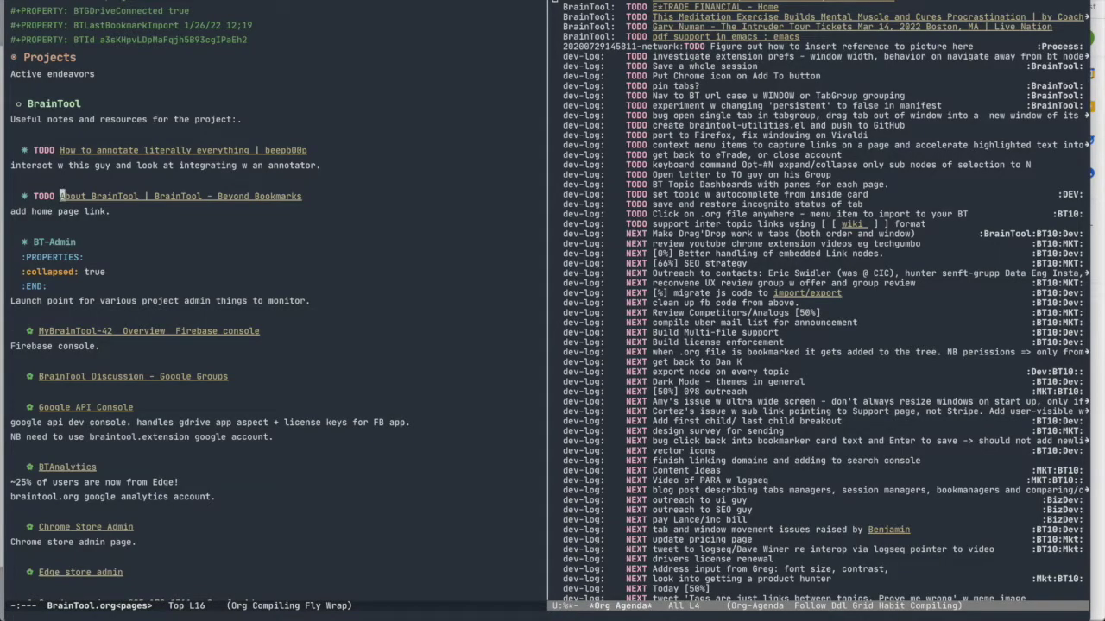
- Mark About BrainTool as DONE and save BrainTool.org
{"action": "key", "text": "d"}
{"action": "key", "text": "ctrl+x"}
{"action": "key", "text": "ctrl+s"}
- Narrow the agenda list to Dev-tagged items
{"action": "key", "text": "ctrl+x"}
{"action": "key", "text": "o"}
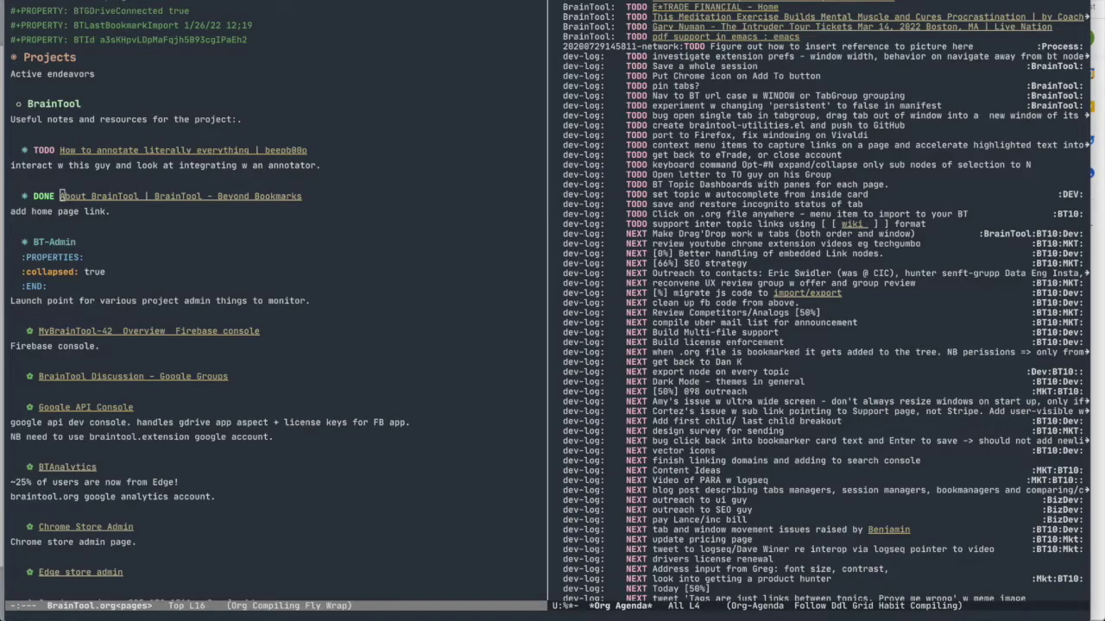
{"action": "key", "text": "ctrl+c"}
{"action": "key", "text": "ctrl+q"}
{"action": "type", "text": "Dev"}
{"action": "key", "text": "Return"}
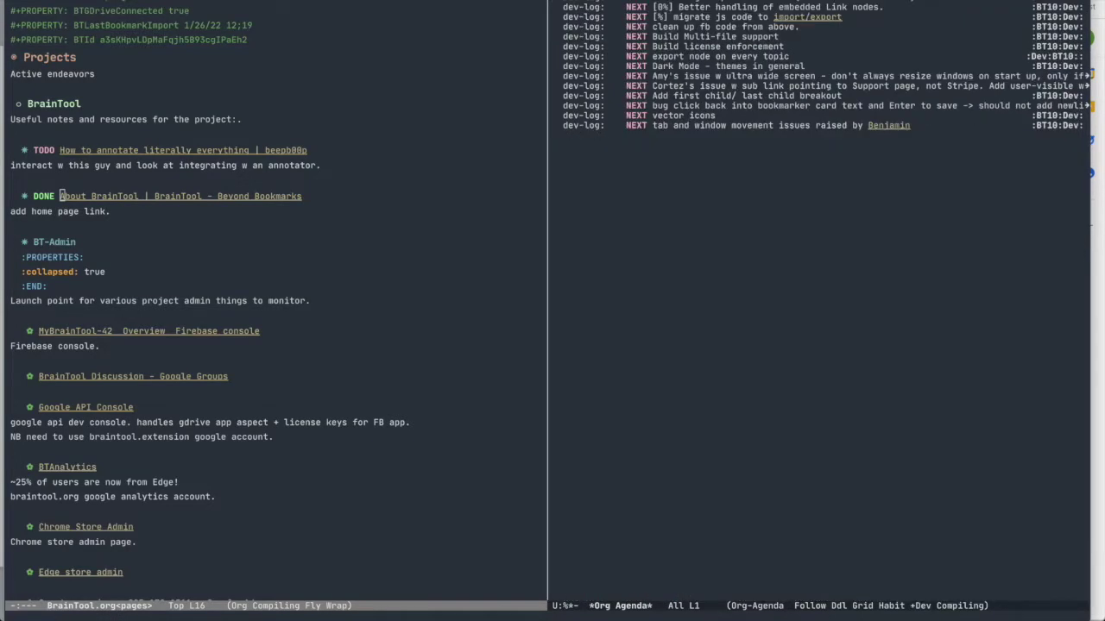
- Clear the Dev filter and narrow the agenda to BT10-tagged items
{"action": "key", "text": "|"}
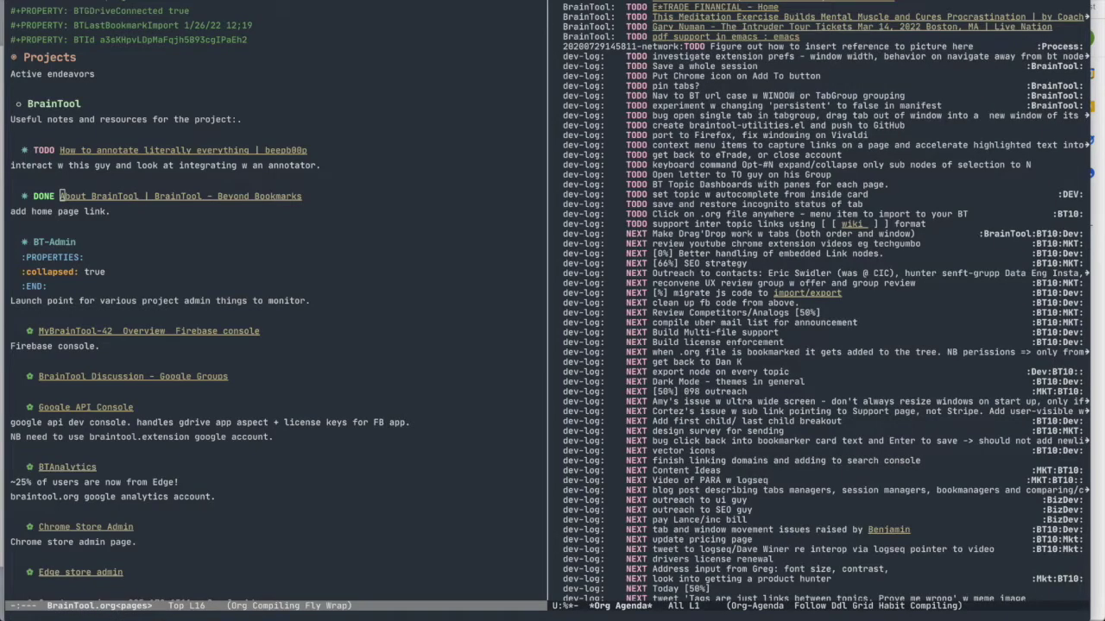
{"action": "key", "text": "T"}
{"action": "key", "text": "w"}
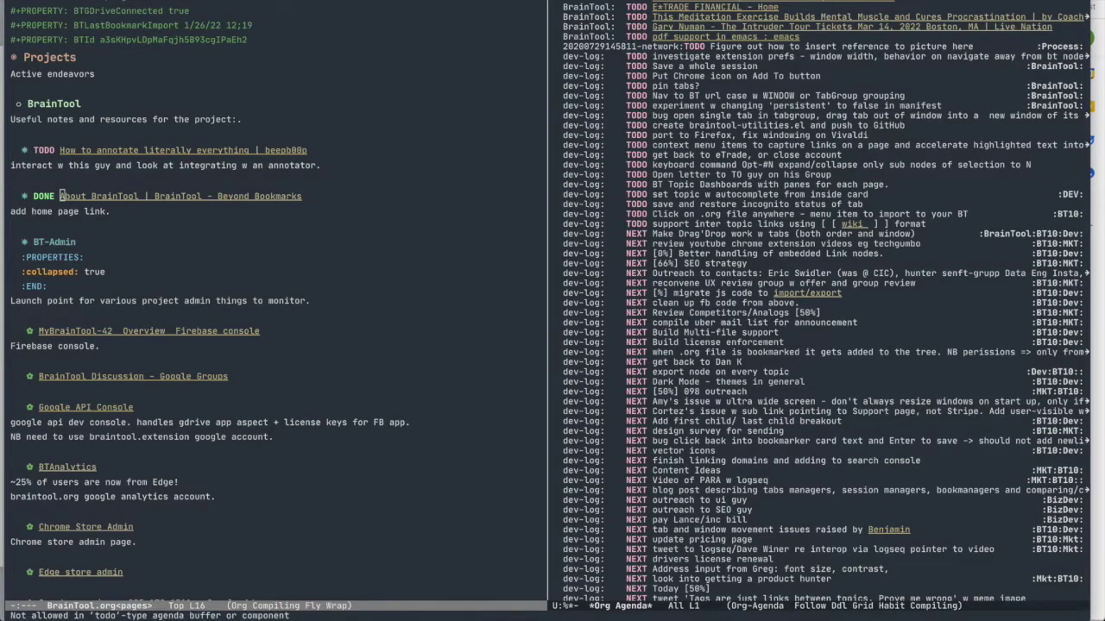
{"action": "key", "text": "backslash"}
{"action": "key", "text": "Tab"}
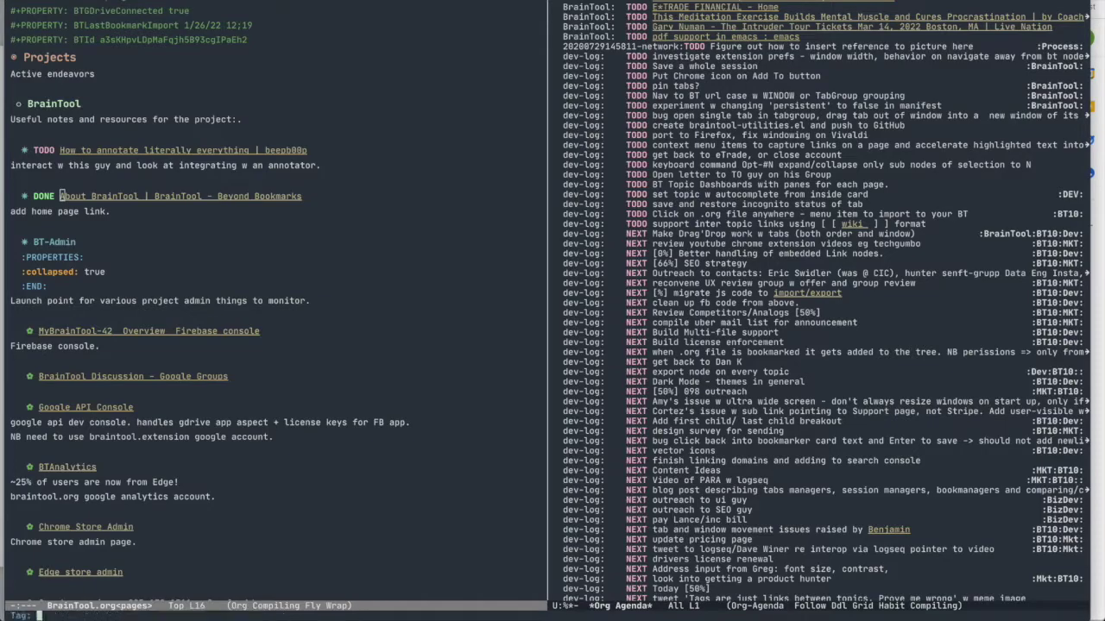
{"action": "type", "text": "BT!)"}
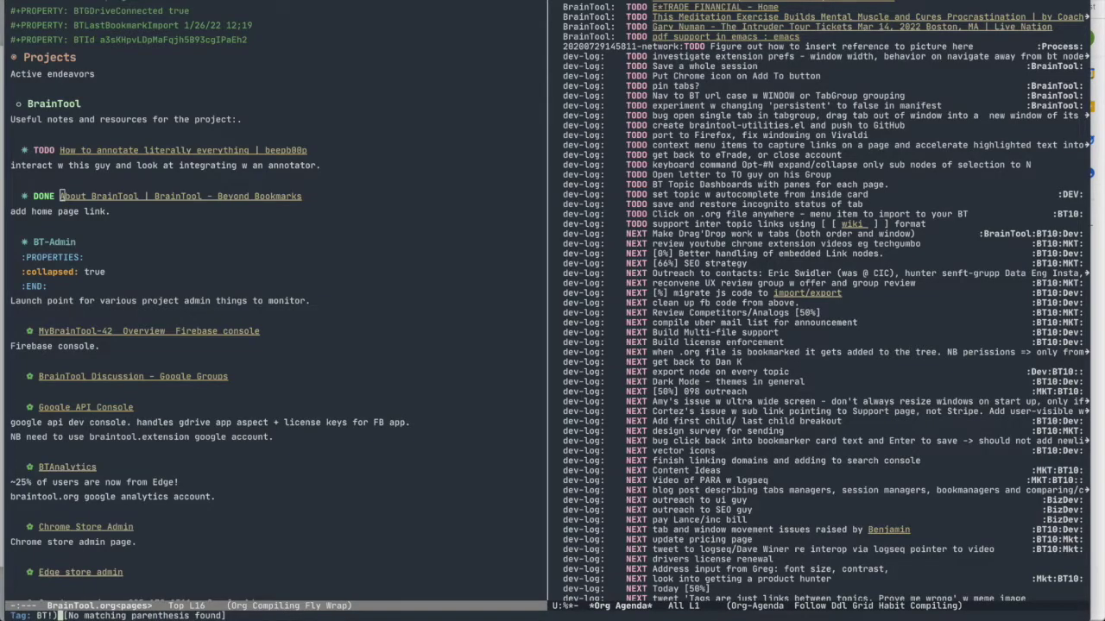
{"action": "key", "text": "BackSpace"}
{"action": "key", "text": "BackSpace"}
{"action": "type", "text": "10"}
{"action": "key", "text": "Return"}
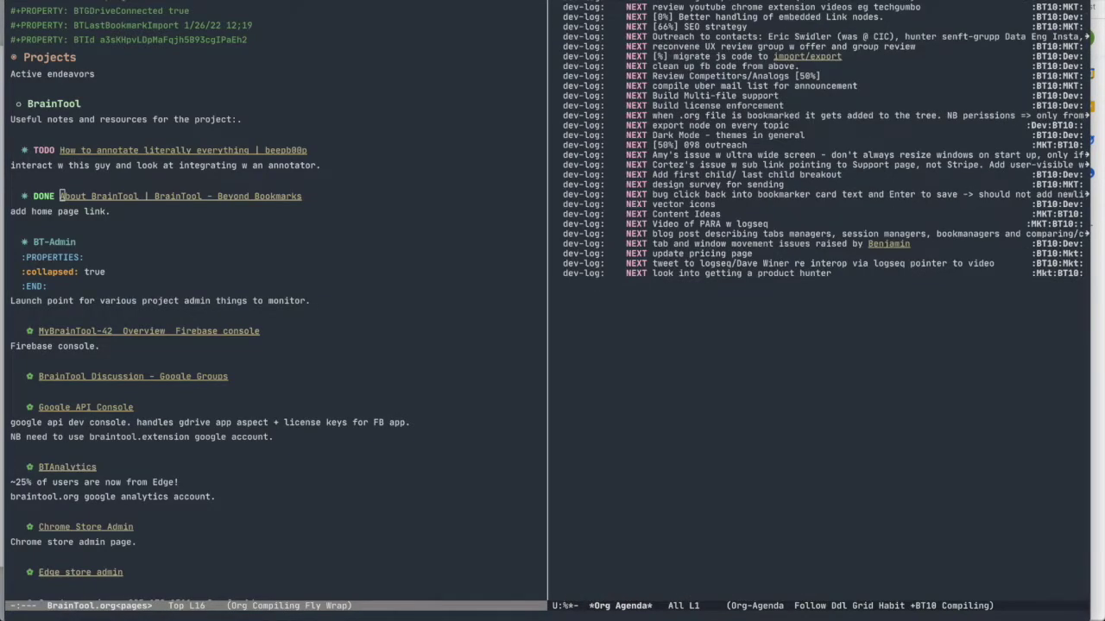
- Step through the BT10 entries to the SEO strategy item, then switch to the browser
{"action": "key", "text": "Down"}
{"action": "key", "text": "Down"}
{"action": "key", "text": "Down"}
{"action": "key", "text": "Down"}
{"action": "key", "text": "Down"}
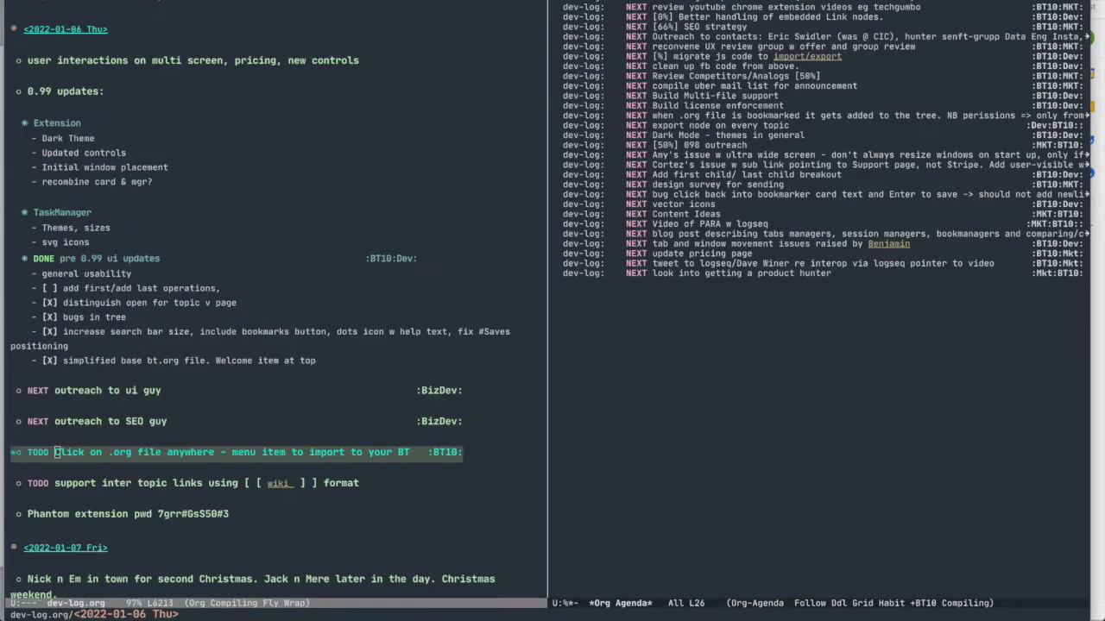
{"action": "key", "text": "Up"}
{"action": "key", "text": "Up"}
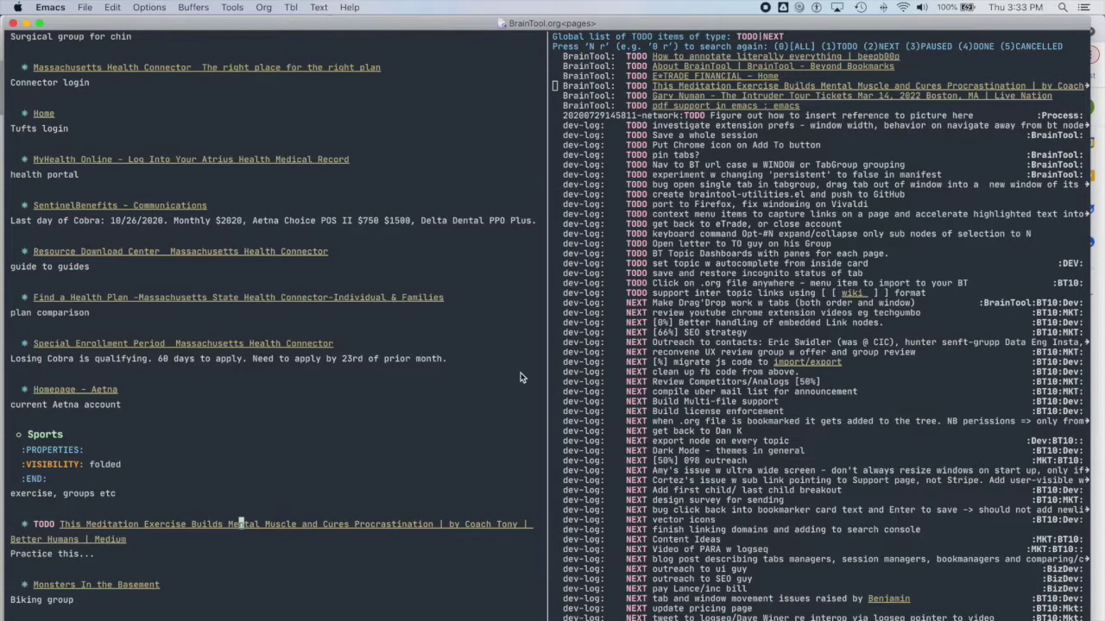
{"action": "key", "text": "super+Tab"}
{"action": "key", "text": "super+Tab"}
{"action": "key", "text": "super+Tab"}
{"action": "key", "text": "super+Tab"}
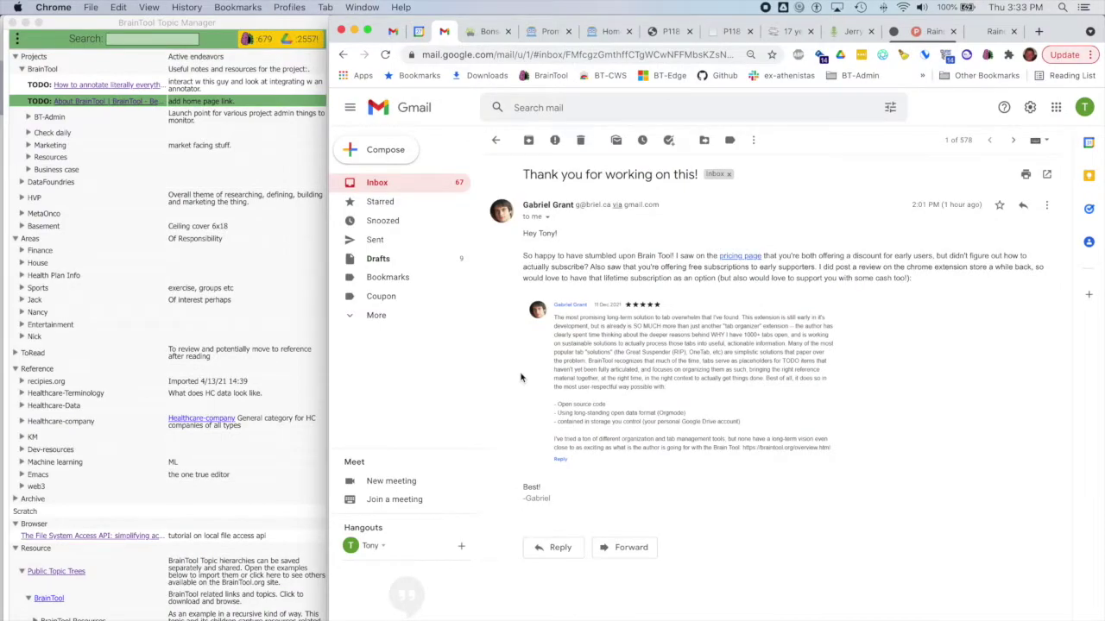
- Reload BrainTool's topic tree via Options > Refresh from File, then close Options
{"action": "mouse_move", "coordinate": [305, 39]}
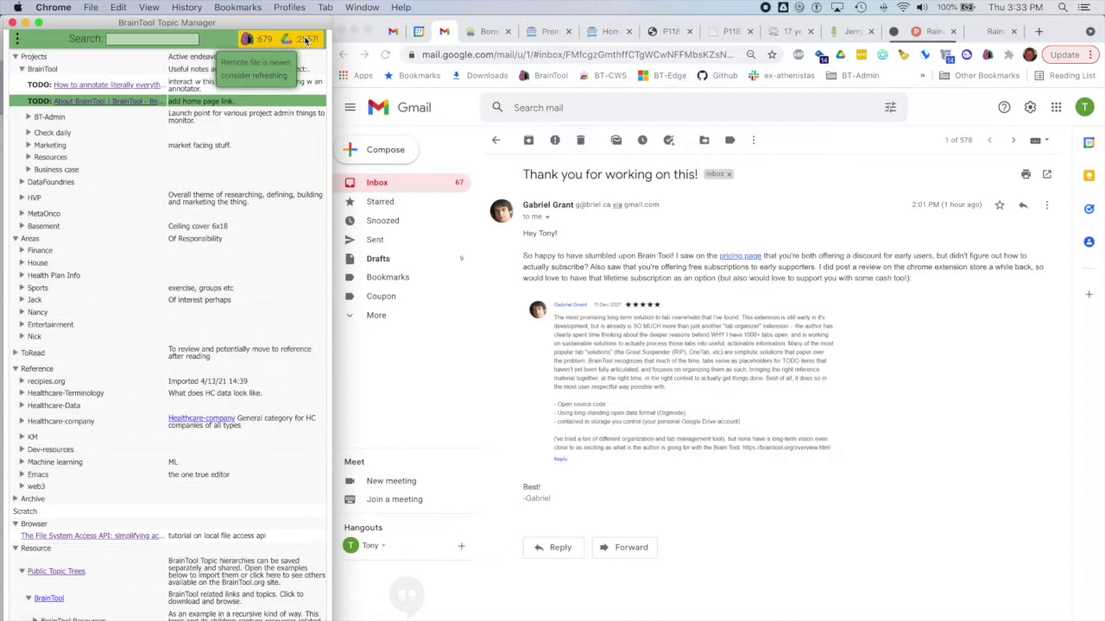
{"action": "left_click", "coordinate": [17, 39]}
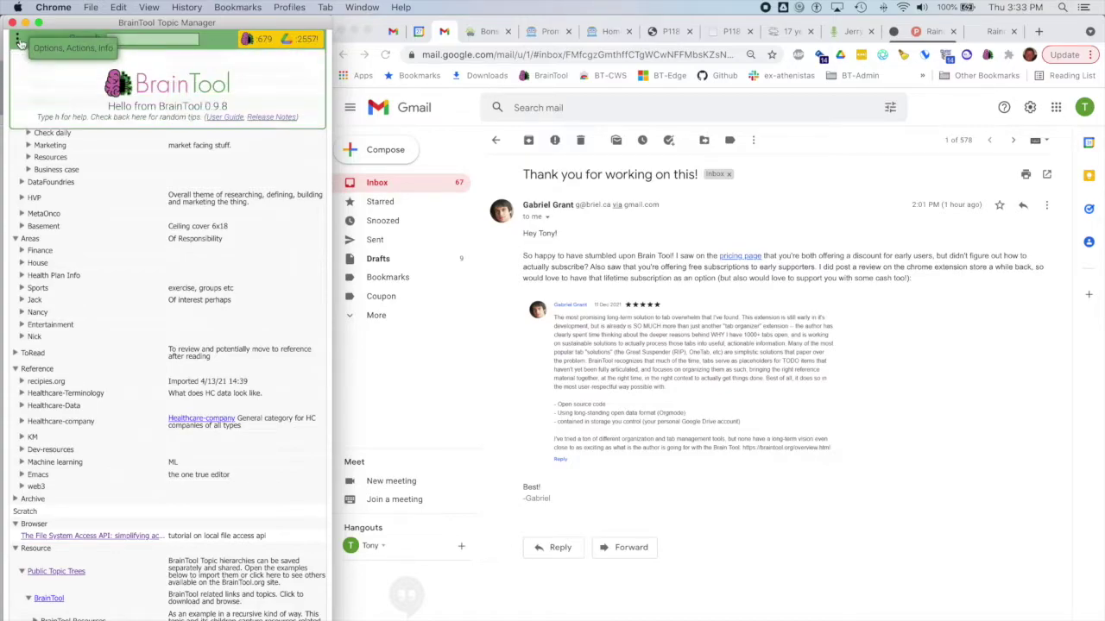
{"action": "left_click", "coordinate": [167, 163]}
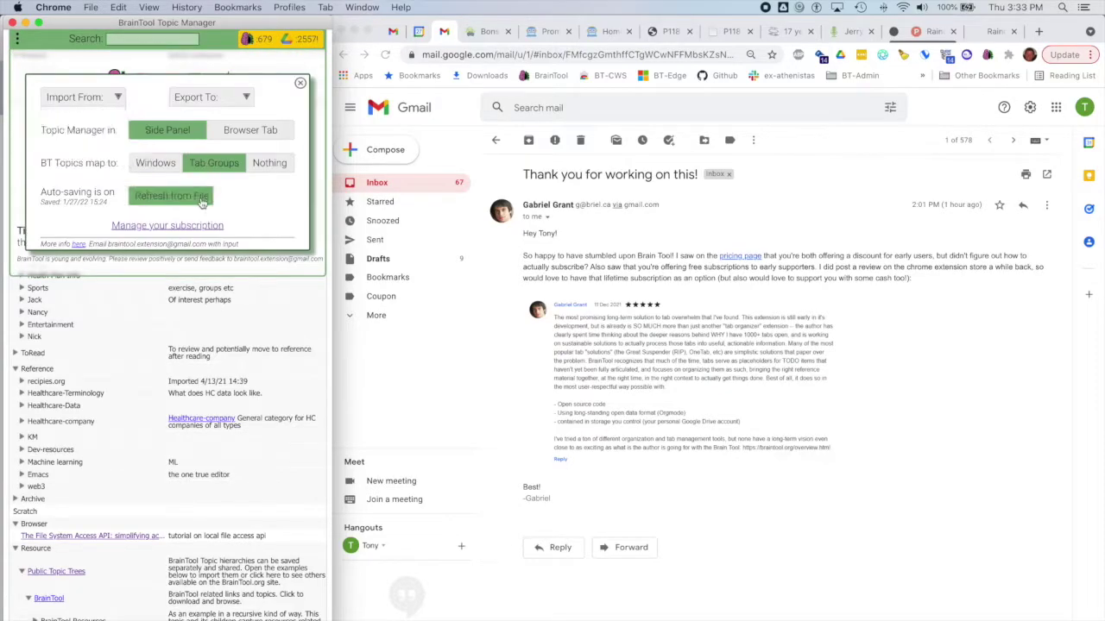
{"action": "left_click", "coordinate": [173, 199]}
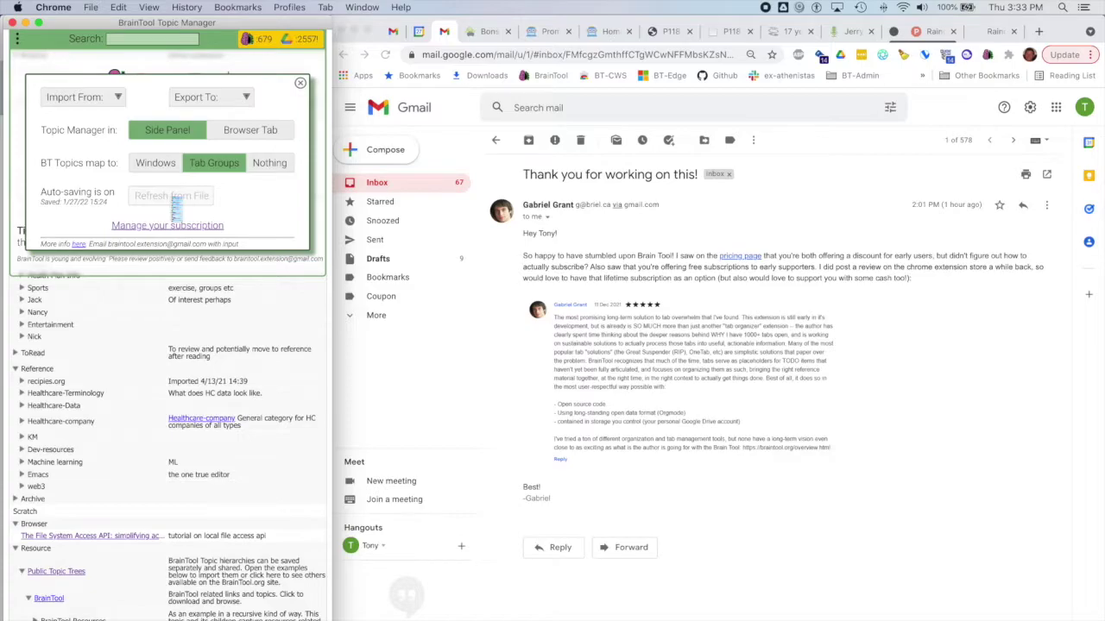
{"action": "left_click", "coordinate": [17, 43]}
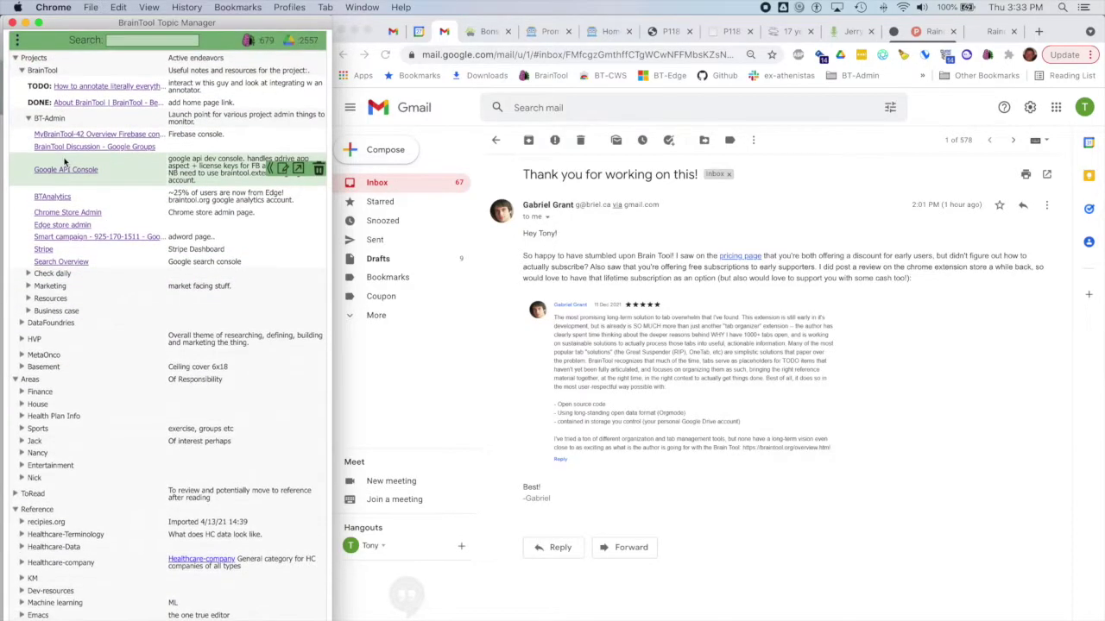
- Switch to Finder briefly and bring Chrome back to the front
{"action": "mouse_move", "coordinate": [33, 105]}
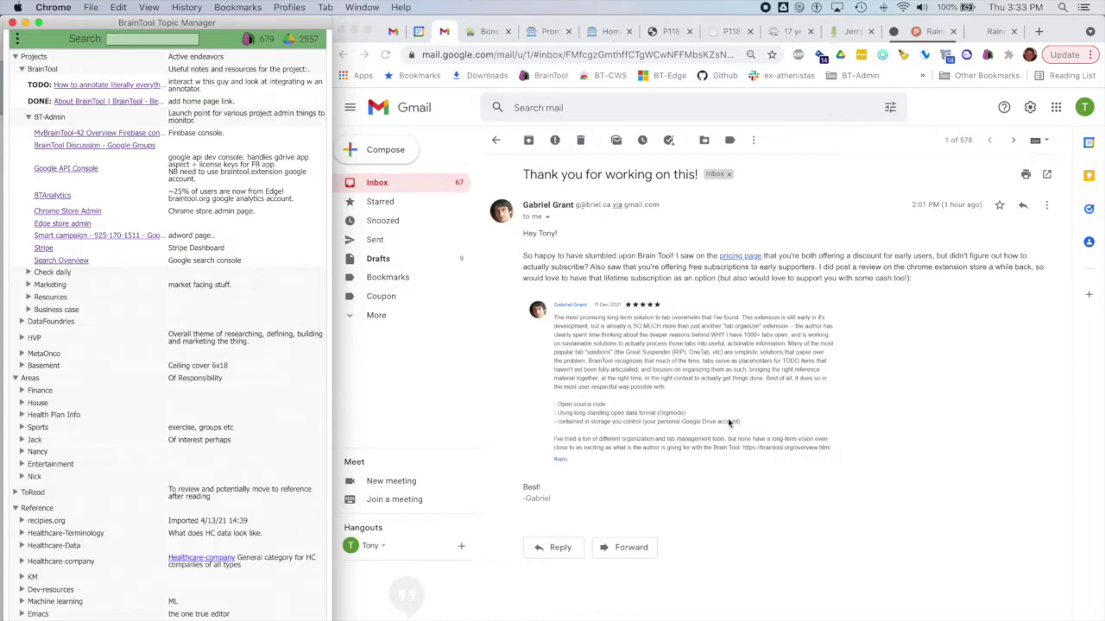
{"action": "key", "text": "super+Tab"}
{"action": "key", "text": "super+Tab"}
{"action": "key", "text": "super+Tab"}
{"action": "key", "text": "super+Tab"}
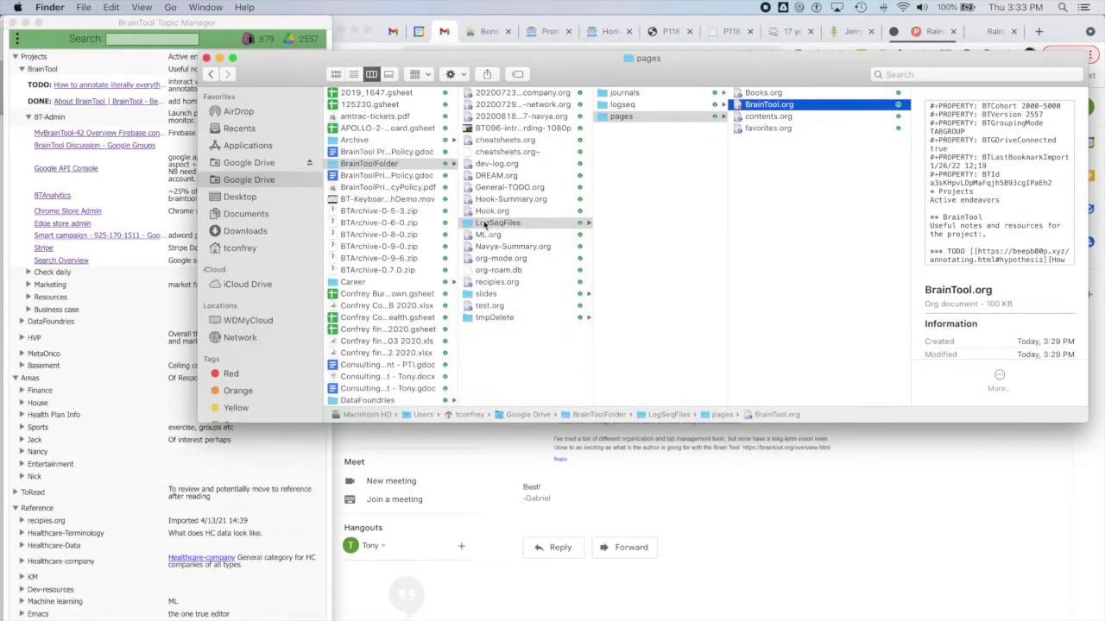
{"action": "left_click", "coordinate": [768, 563]}
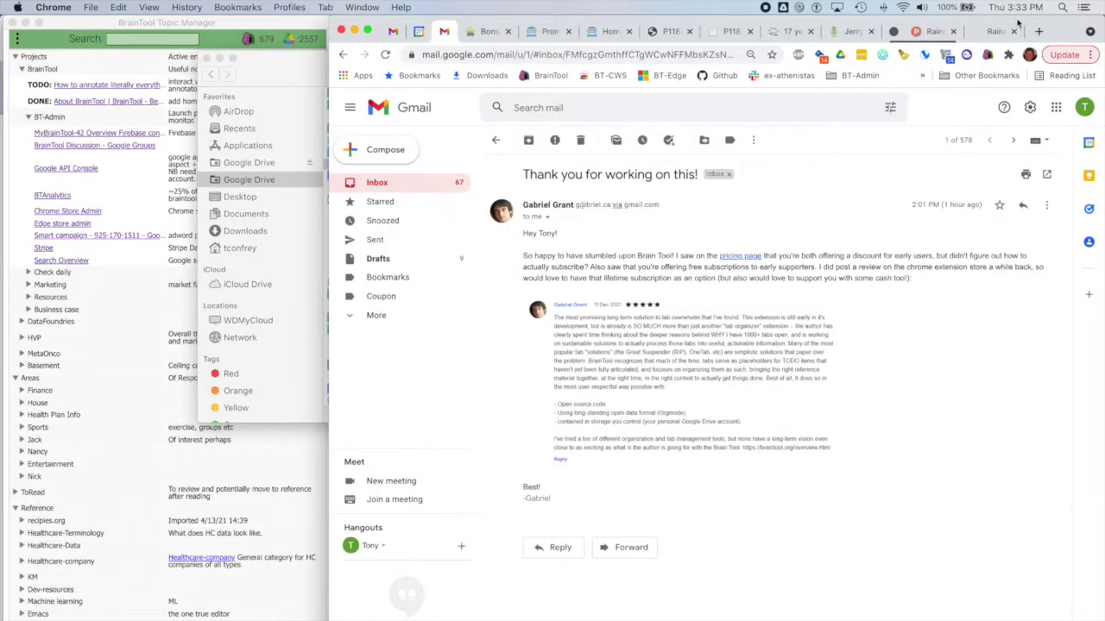
- Open logseq.com in a new tab, grant edit access to LogSeqFiles, and open the braintool page
{"action": "left_click", "coordinate": [1039, 32]}
{"action": "type", "text": "log"}
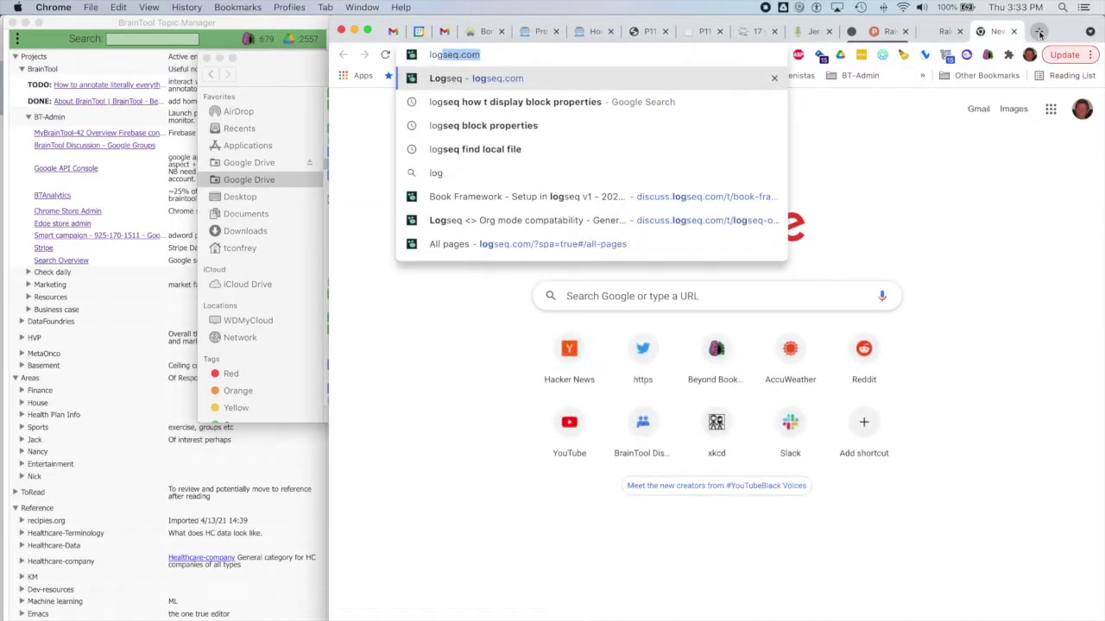
{"action": "key", "text": "Return"}
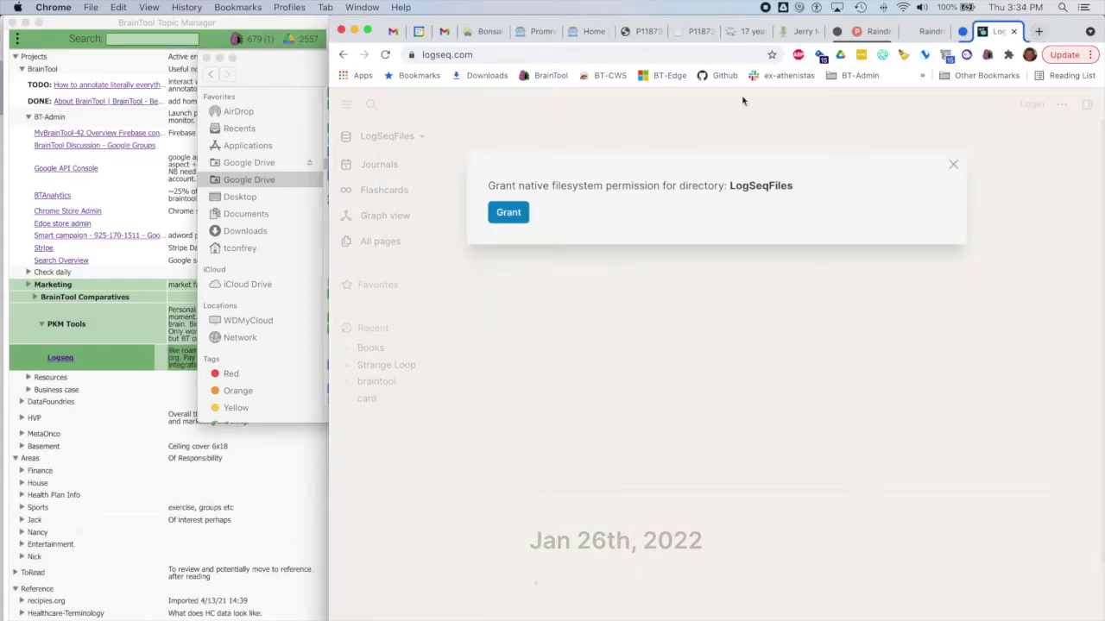
{"action": "left_click", "coordinate": [508, 212]}
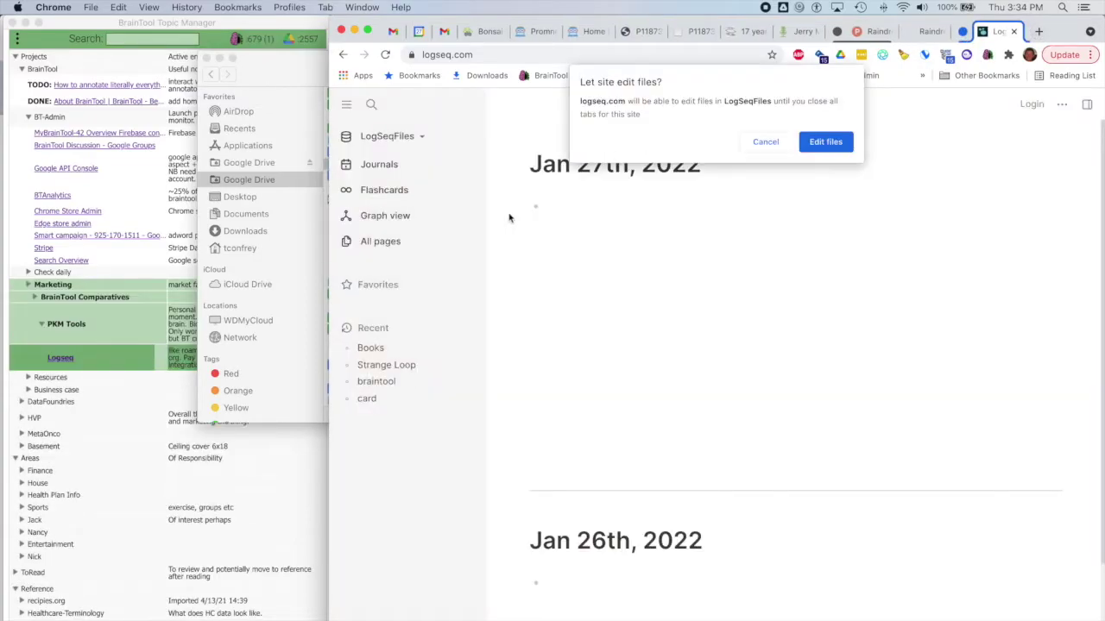
{"action": "left_click", "coordinate": [823, 143]}
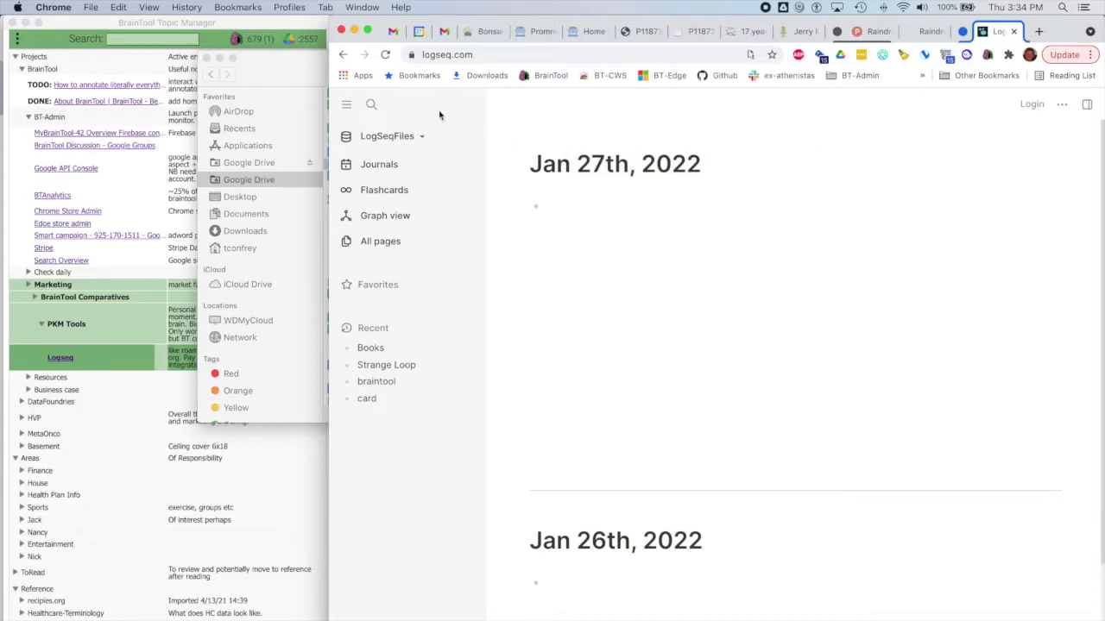
{"action": "left_click", "coordinate": [371, 382]}
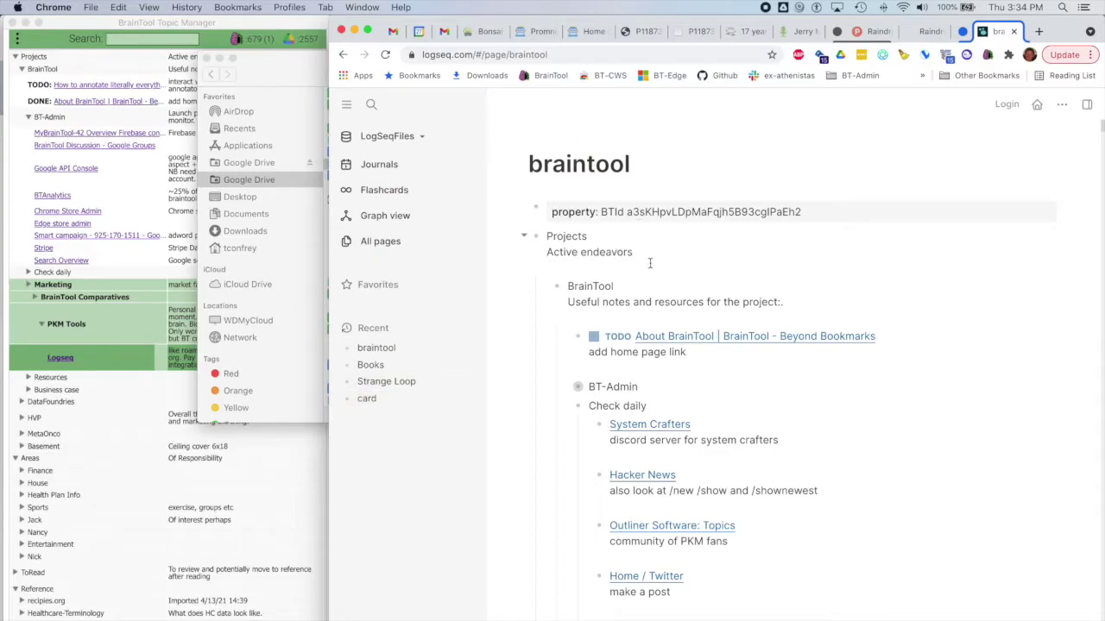
- Refresh the LogSeqFiles graph from disk, confirm, and grant Chrome permission to edit the files
{"action": "scroll", "coordinate": [651, 263], "scroll_direction": "down", "scroll_amount": 1}
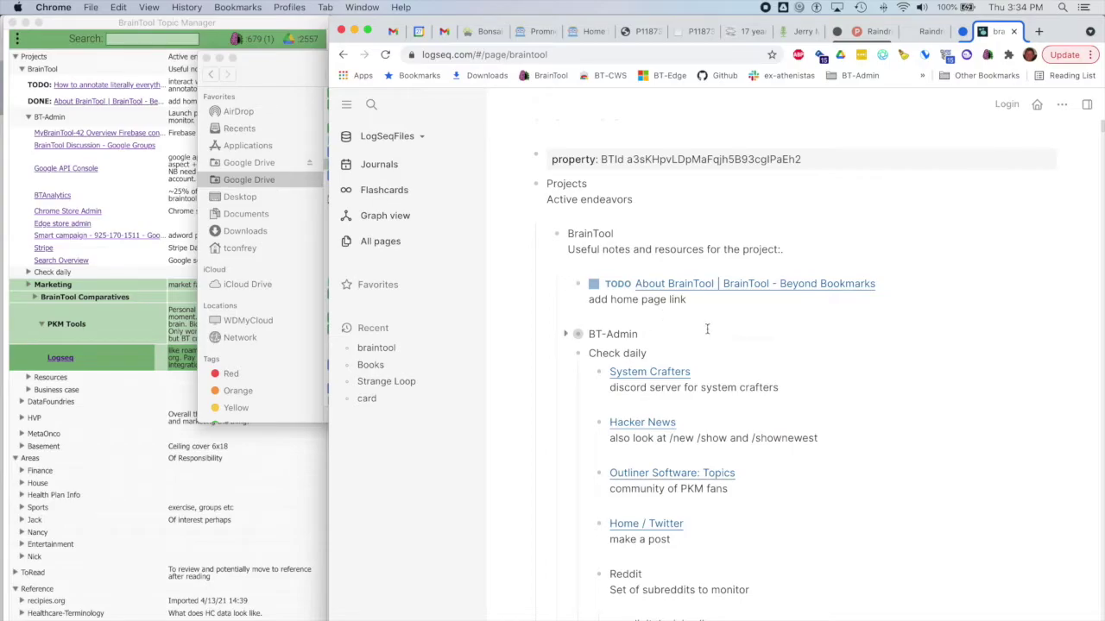
{"action": "left_click", "coordinate": [420, 139]}
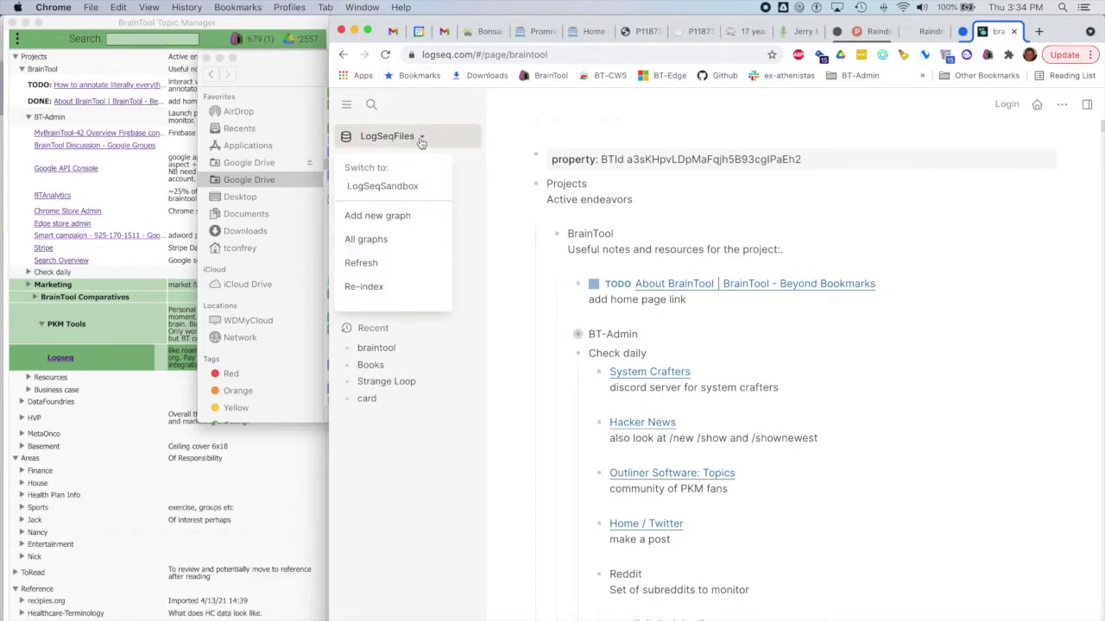
{"action": "left_click", "coordinate": [365, 262]}
{"action": "left_click", "coordinate": [509, 232]}
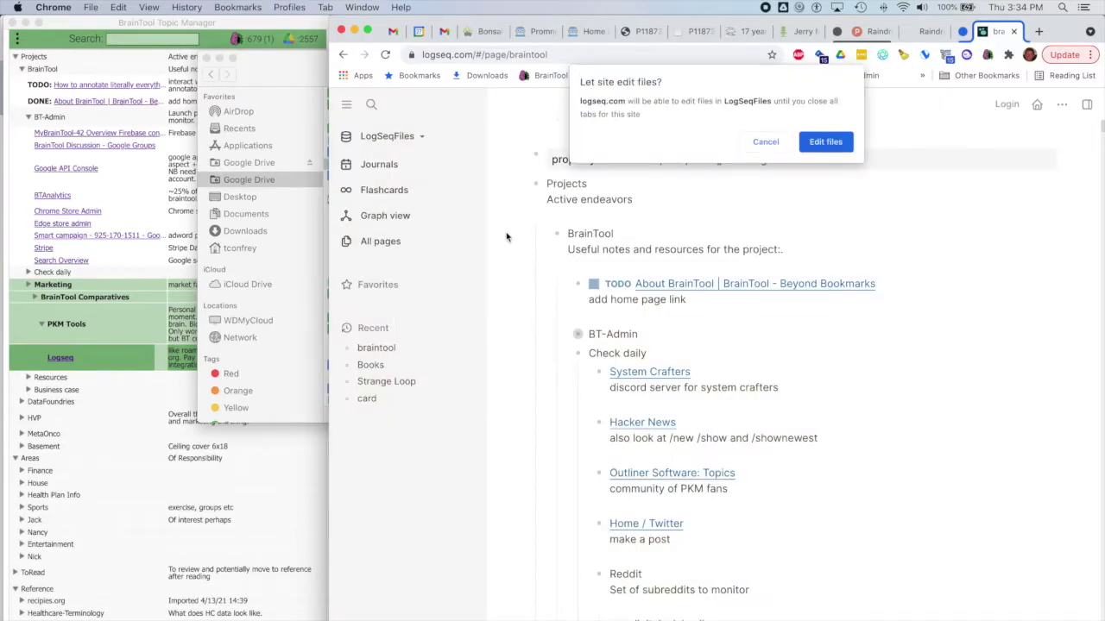
{"action": "left_click", "coordinate": [834, 142]}
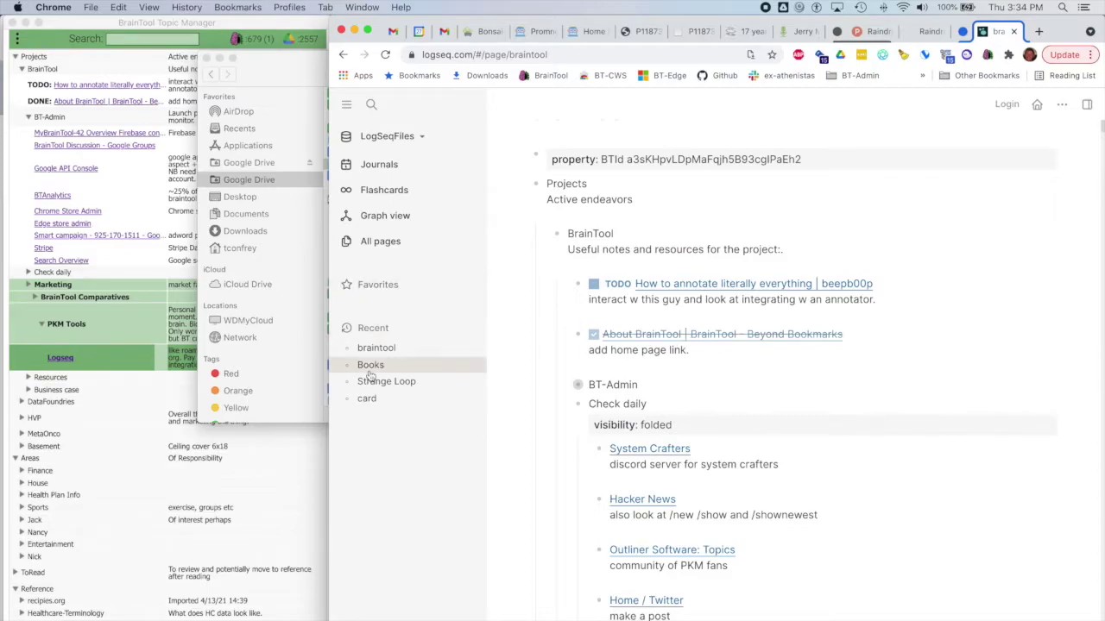
{"action": "scroll", "coordinate": [579, 365], "scroll_direction": "down", "scroll_amount": 5}
{"action": "scroll", "coordinate": [579, 365], "scroll_direction": "down", "scroll_amount": 16}
{"action": "scroll", "coordinate": [579, 365], "scroll_direction": "up", "scroll_amount": 12}
{"action": "scroll", "coordinate": [579, 365], "scroll_direction": "up", "scroll_amount": 10}
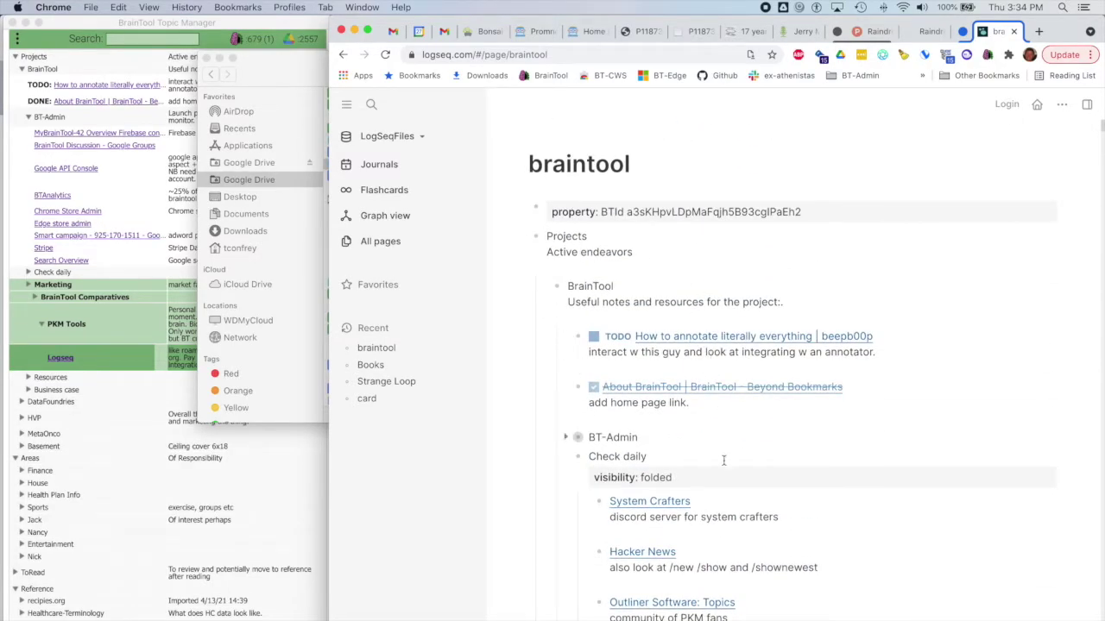
{"action": "scroll", "coordinate": [713, 500], "scroll_direction": "down", "scroll_amount": 8}
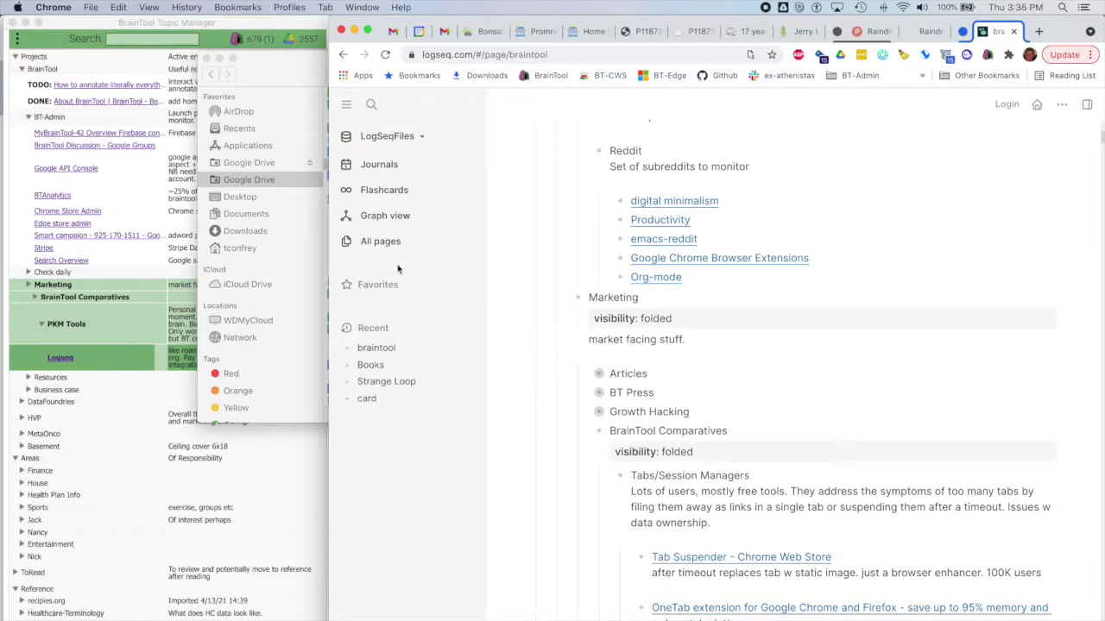
{"action": "left_click", "coordinate": [371, 364]}
{"action": "scroll", "coordinate": [603, 376], "scroll_direction": "up", "scroll_amount": 3}
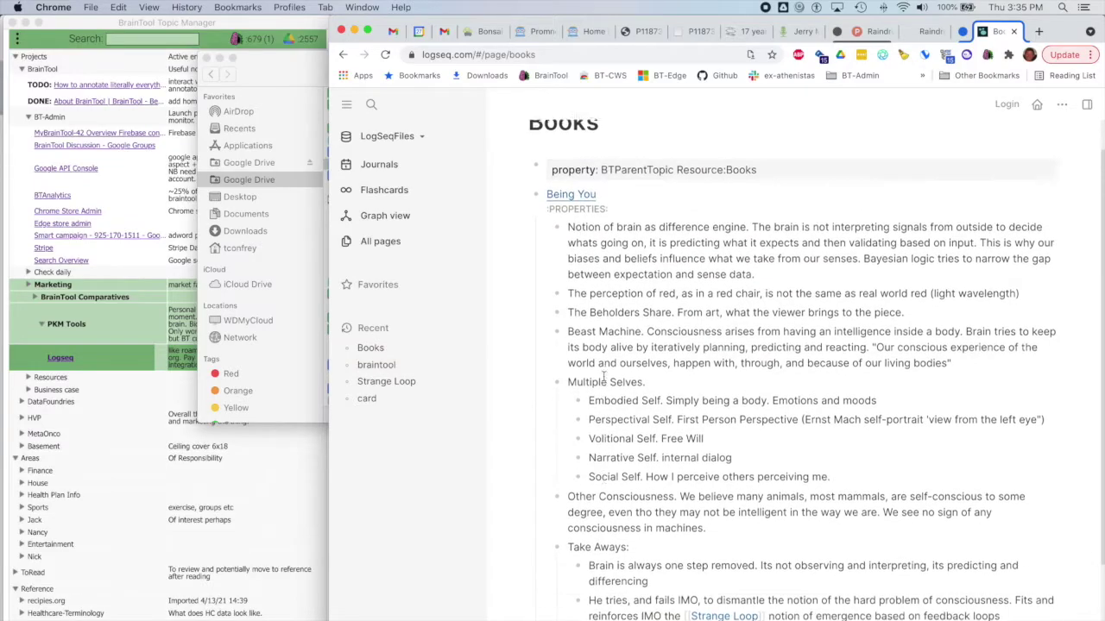
{"action": "left_click", "coordinate": [369, 366]}
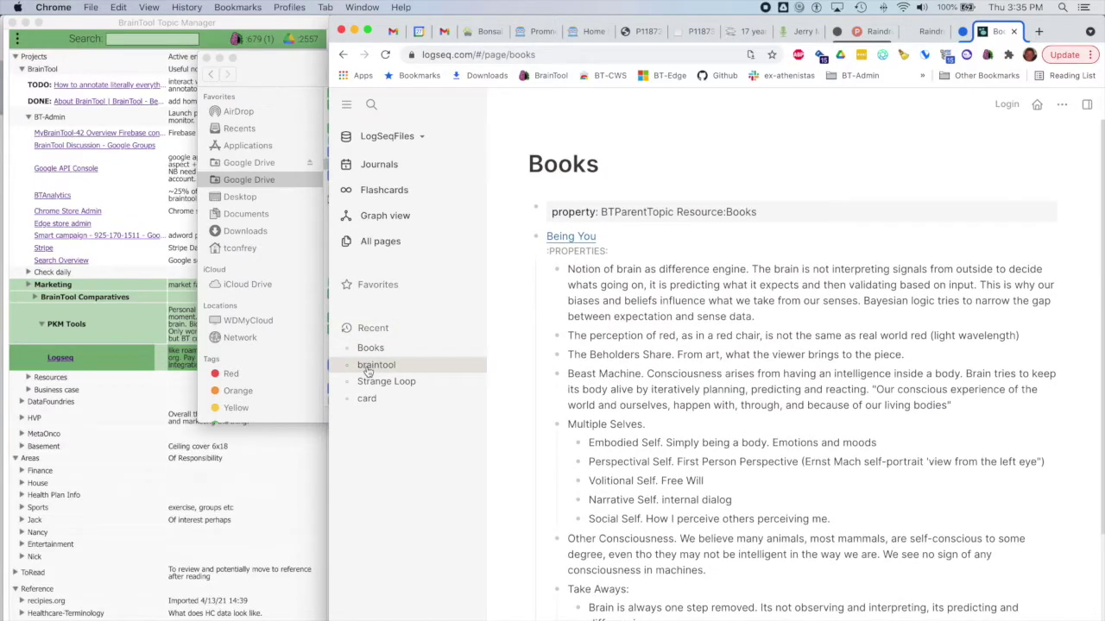